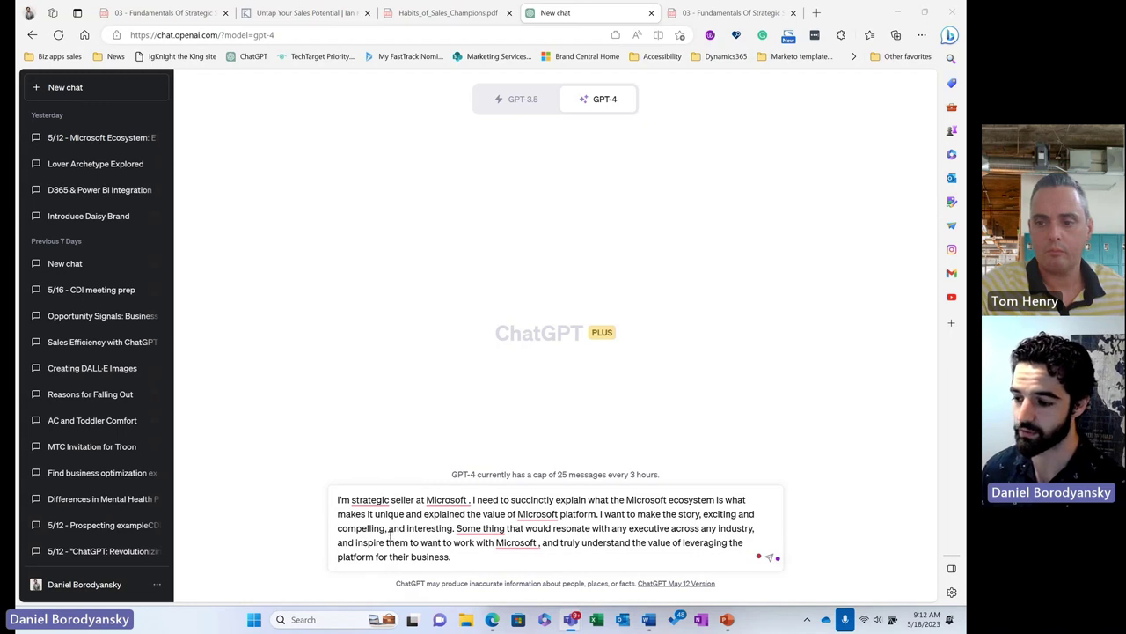
Step: Submit the prepared prompt asking for an exciting, compelling explanation of the Microsoft ecosystem's value to executives, and read through the generated story
click(532, 518)
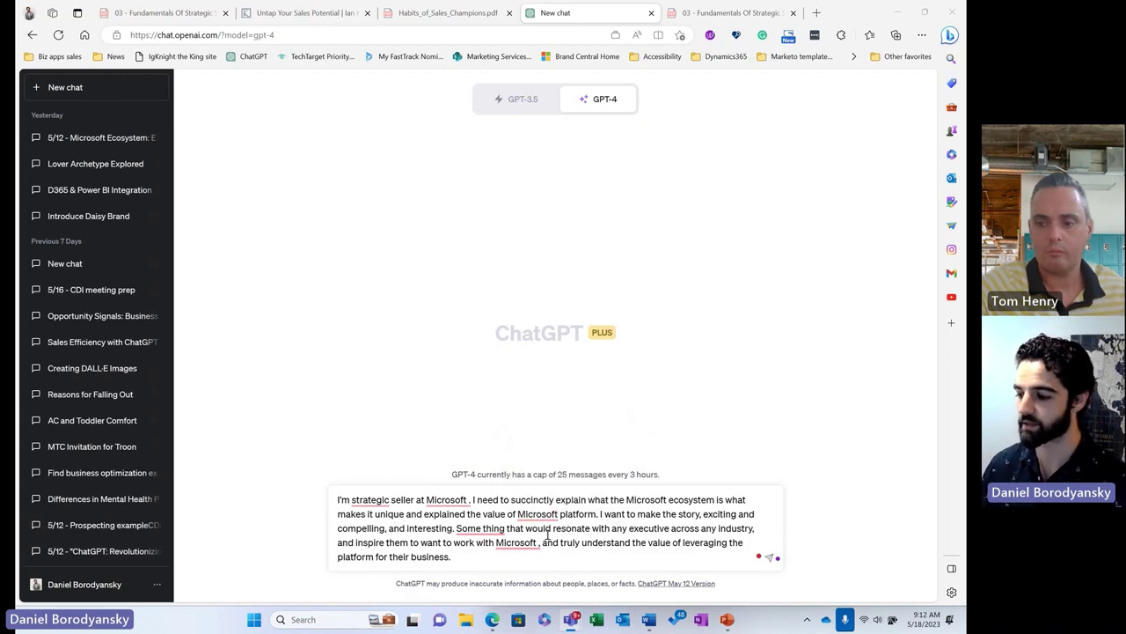
mouse_move(542, 543)
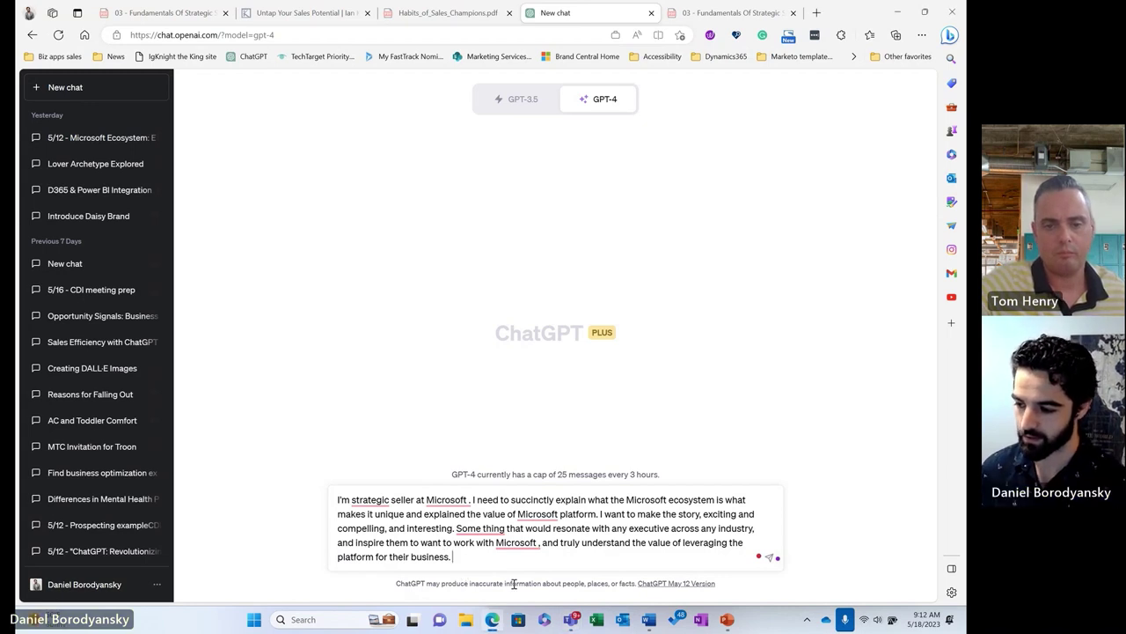
key(Return)
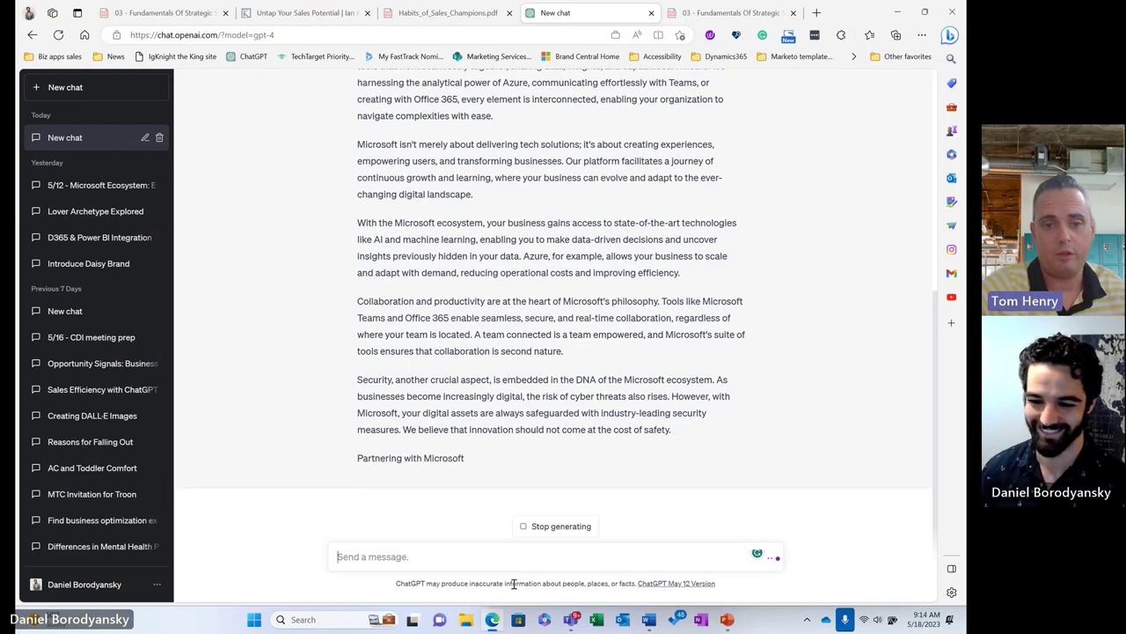
scroll(792, 459, up, 1)
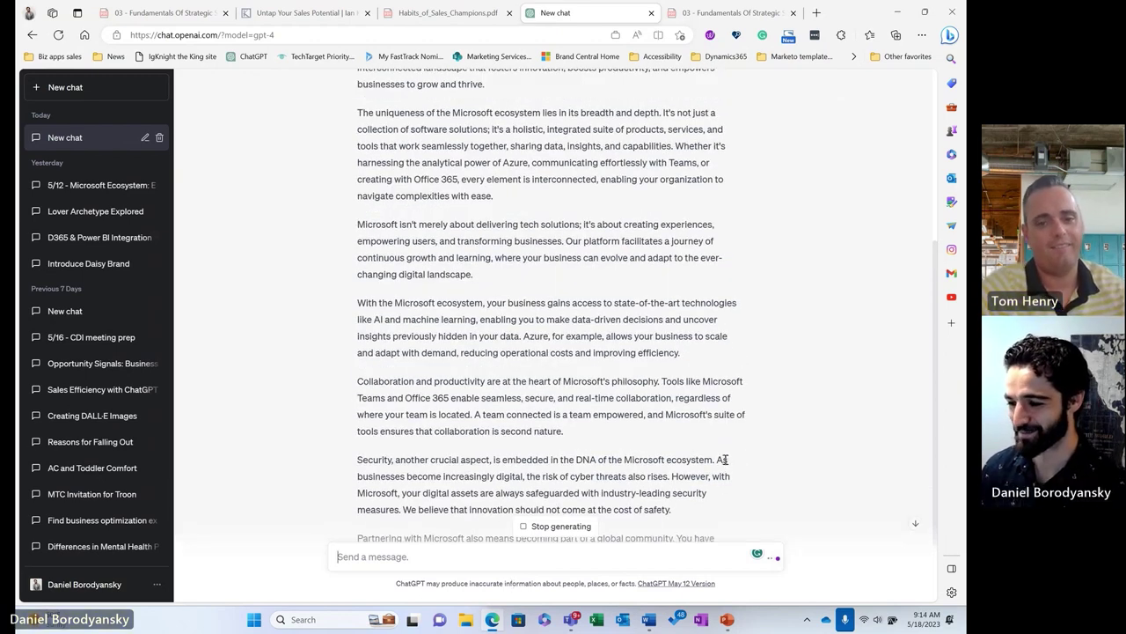
scroll(723, 461, down, 1)
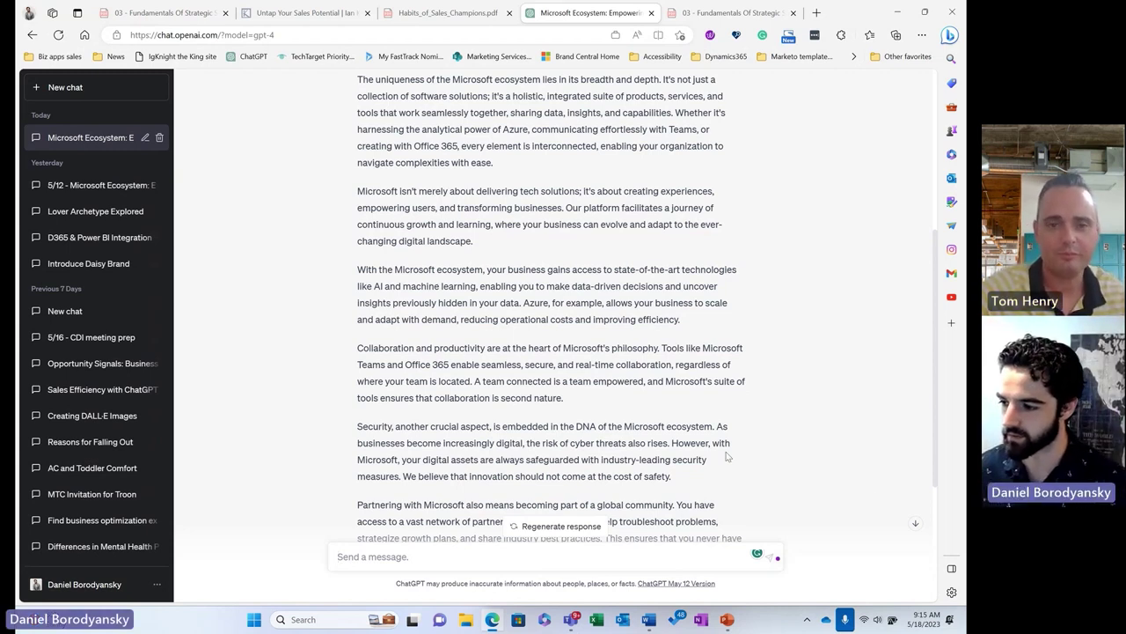
scroll(526, 393, down, 2)
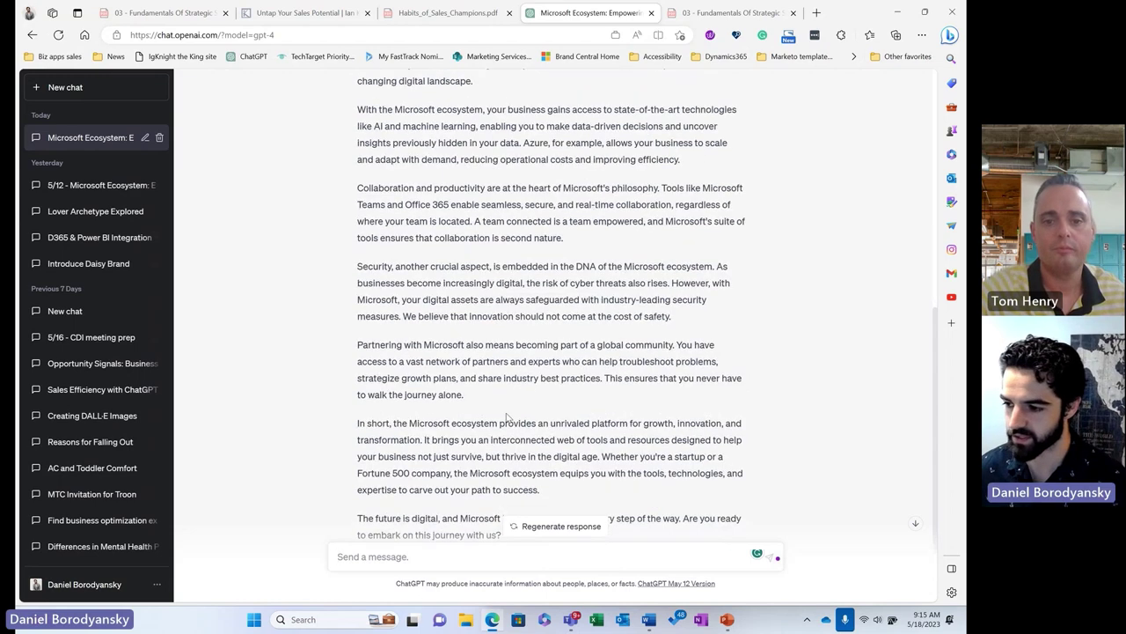
scroll(507, 417, up, 2)
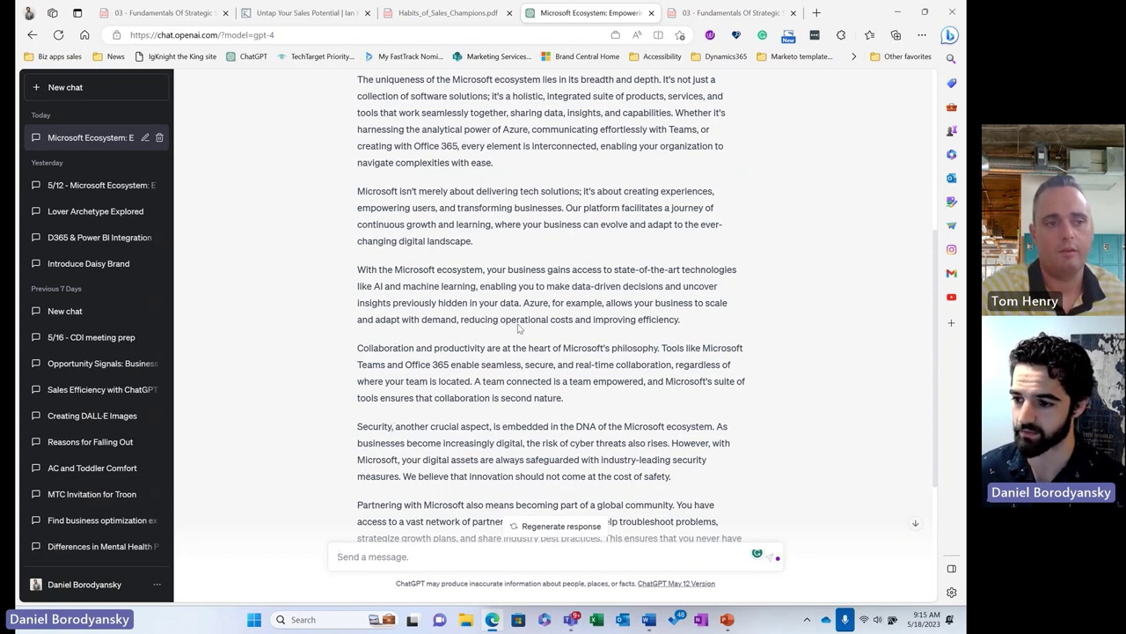
scroll(483, 397, up, 2)
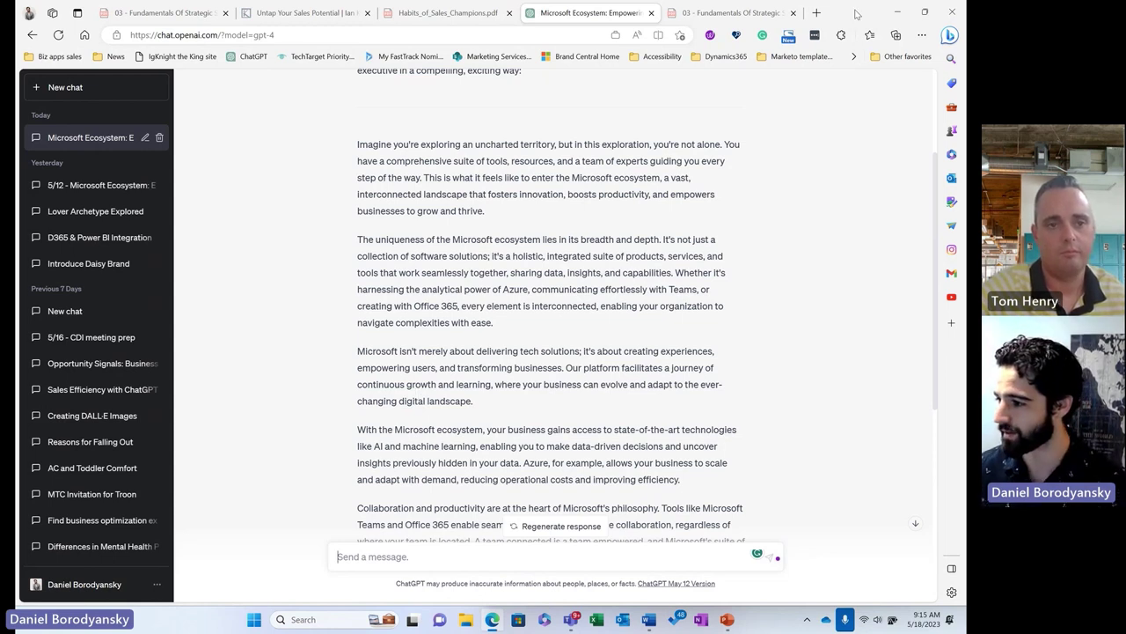
Step: Open Bing in a new browser tab and switch to its AI chat
click(817, 13)
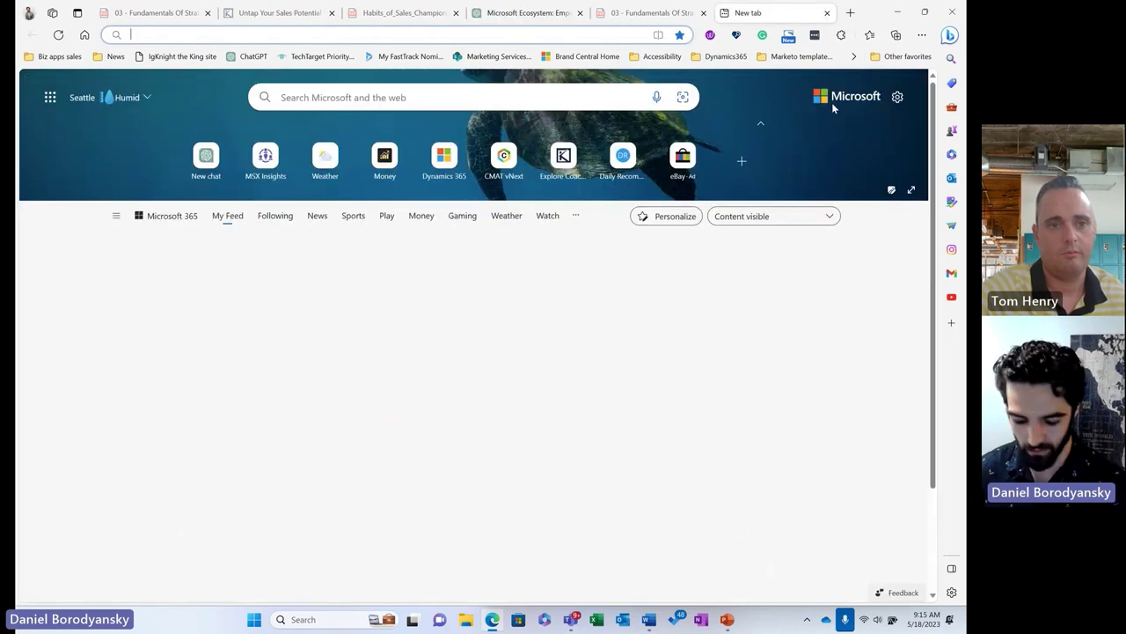
text(bing)
key(Return)
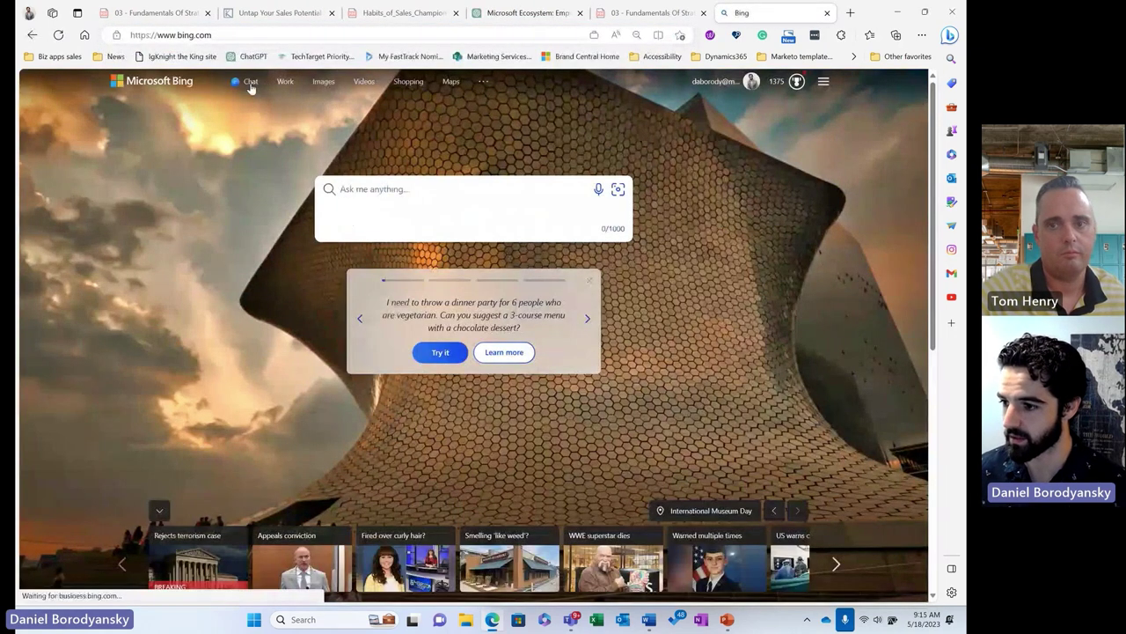
click(251, 84)
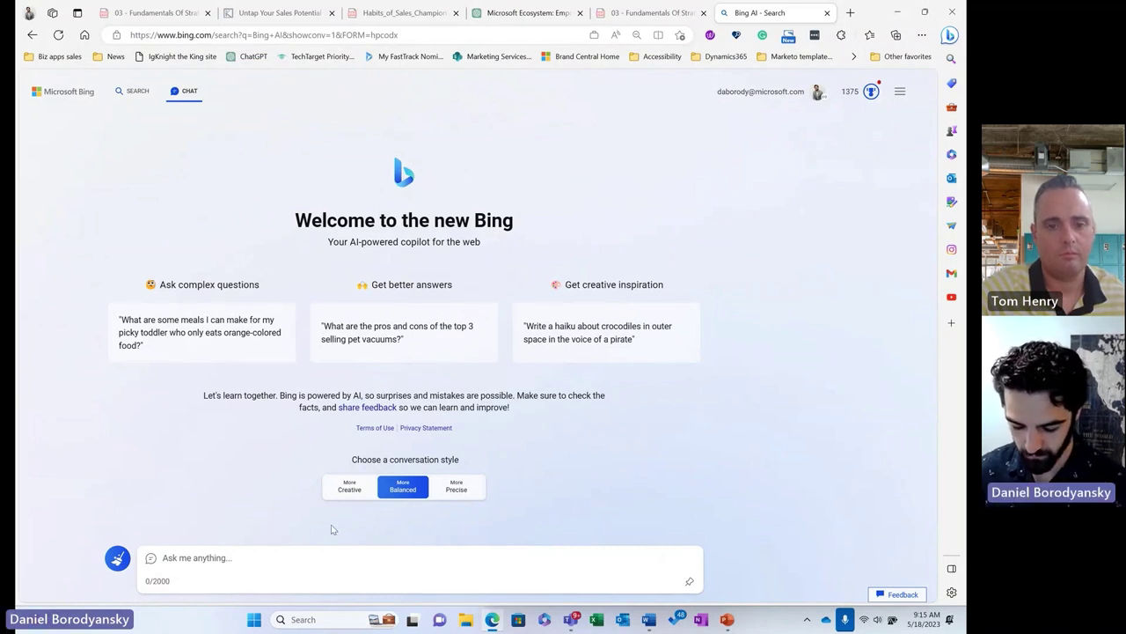
text(I )
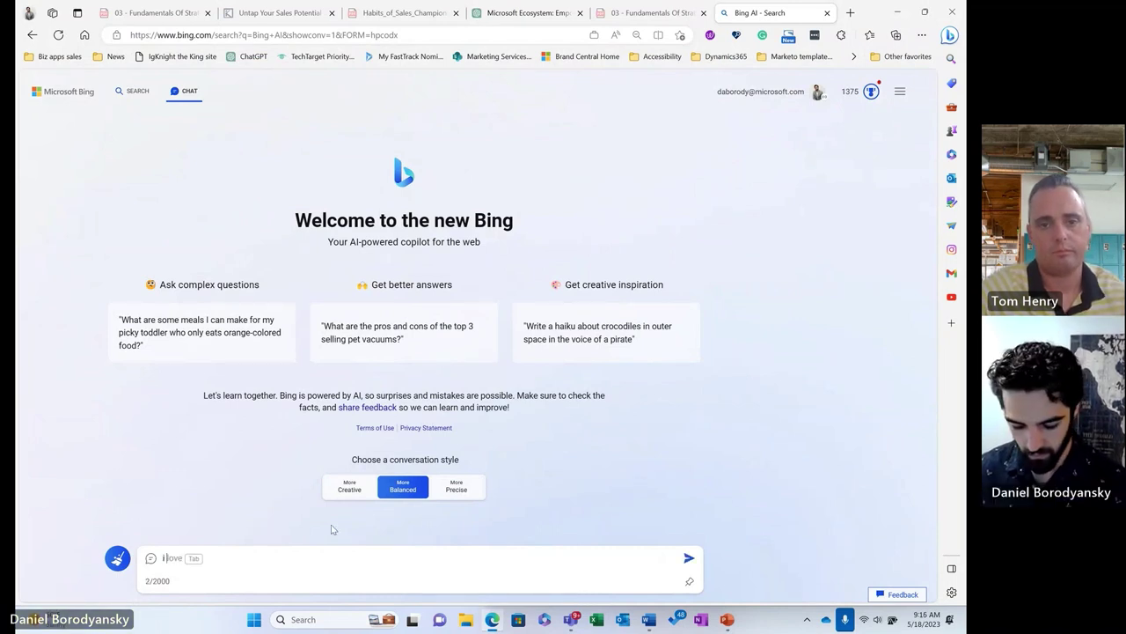
text(am working)
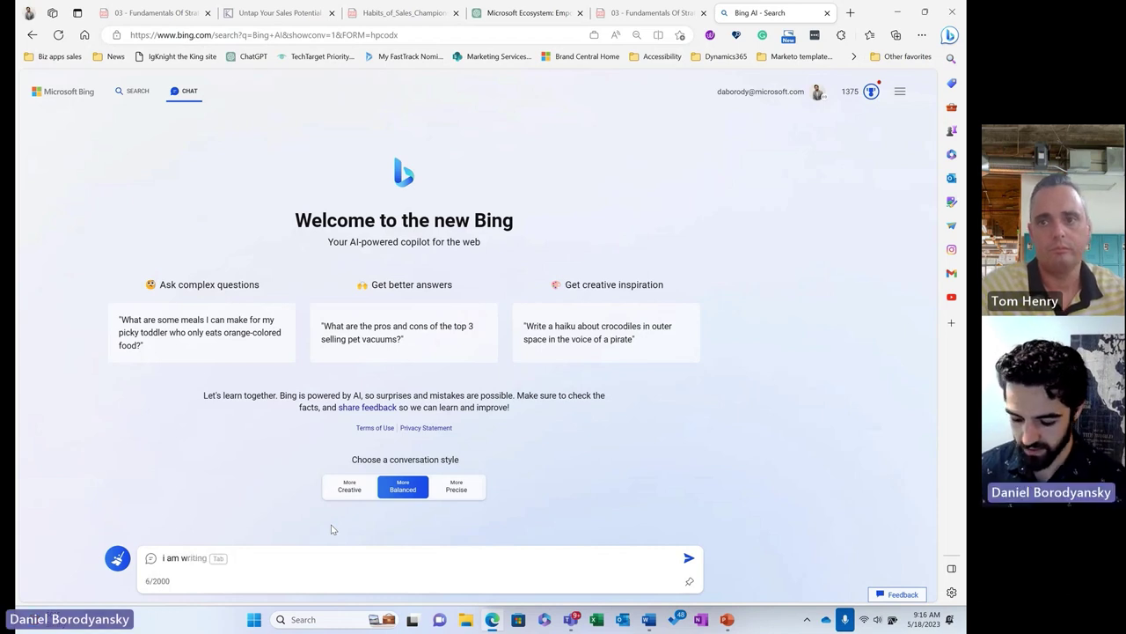
key(BackSpace)
key(BackSpace)
key(BackSpace)
key(BackSpace)
key(BackSpace)
key(BackSpace)
key(BackSpace)
key(BackSpace)
key(BackSpace)
key(BackSpace)
key(BackSpace)
key(BackSpace)
text(I)
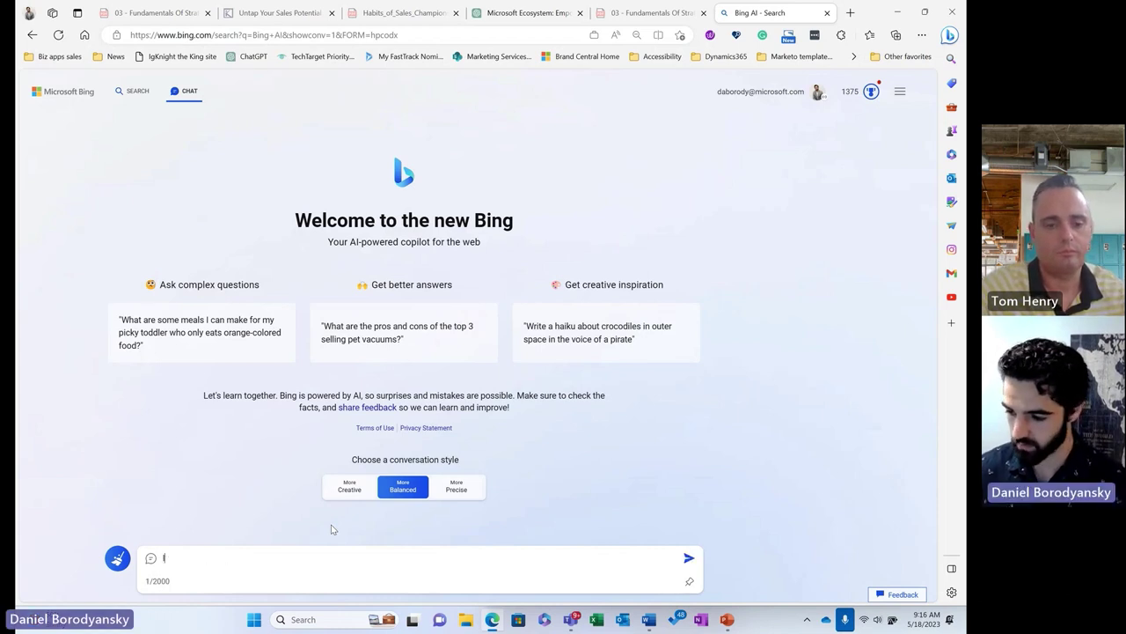
text( am working)
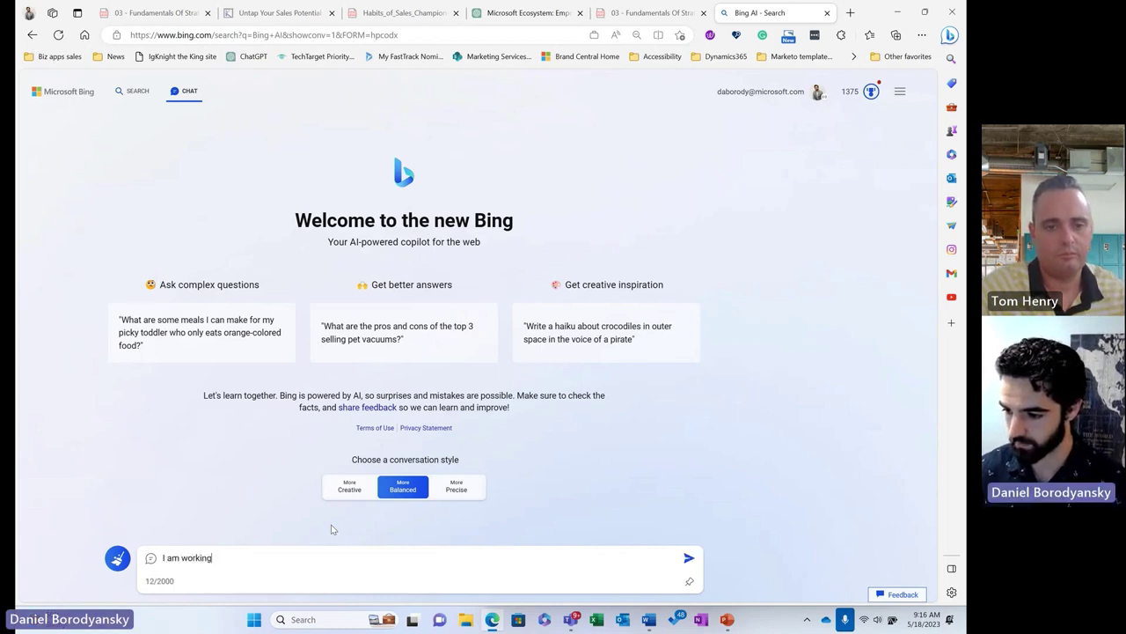
key(BackSpace)
key(BackSpace)
key(BackSpace)
key(BackSpace)
key(BackSpace)
key(BackSpace)
key(BackSpace)
key(BackSpace)
key(BackSpace)
key(BackSpace)
key(BackSpace)
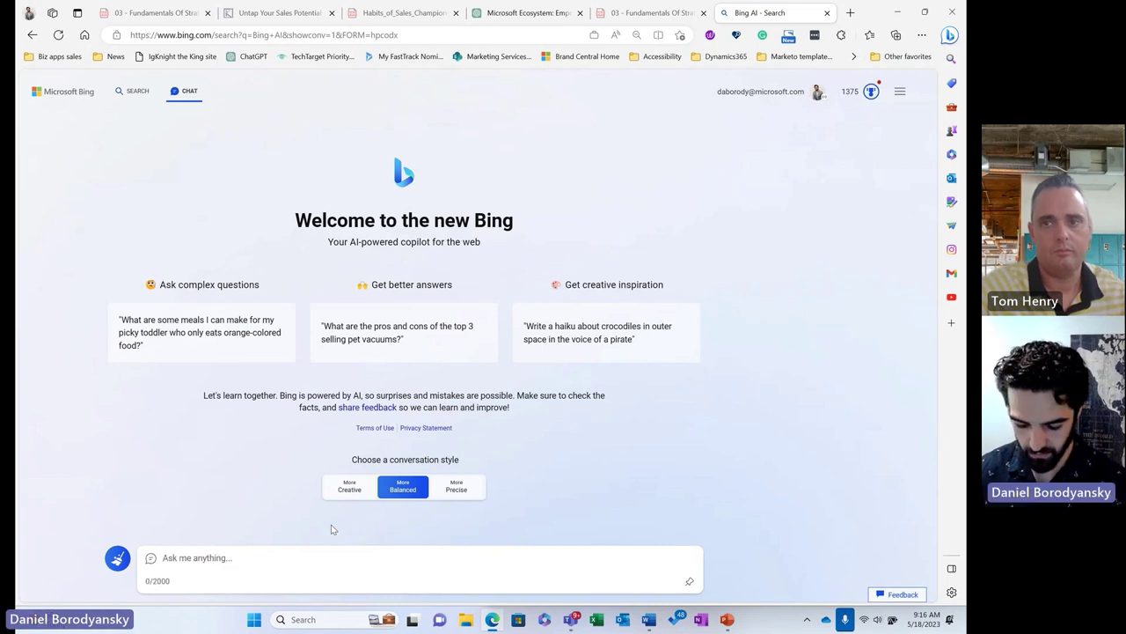
Step: Begin the Bing chat prompt by stating the role: a Microsoft sales professional supporting the McDonalds account
text(Iam)
key(Left)
key(Left)
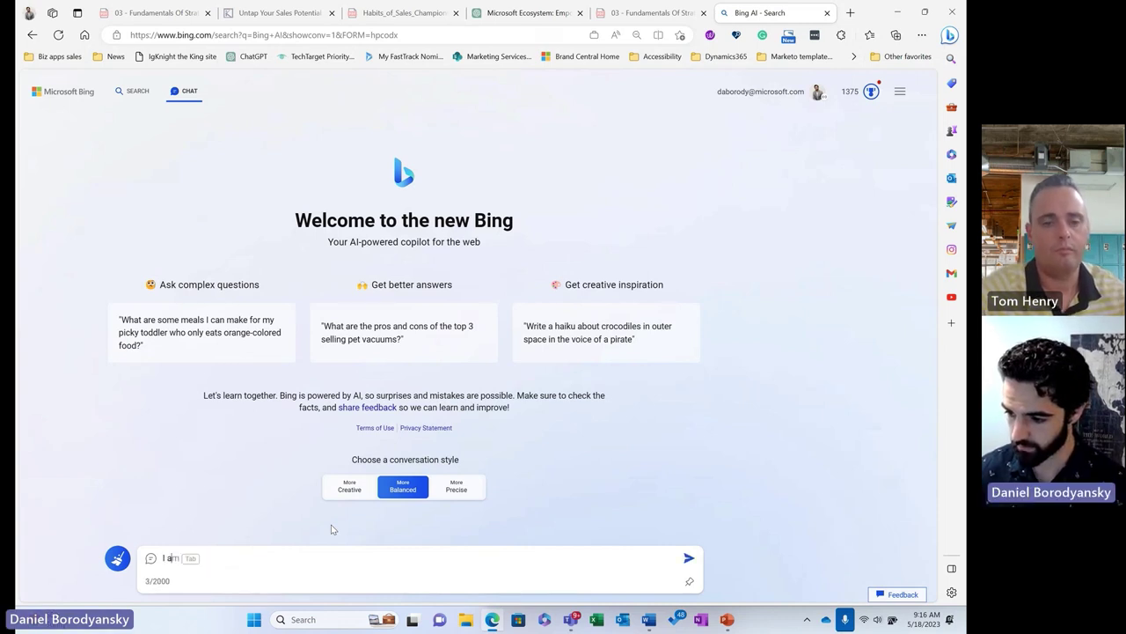
text(a Mic)
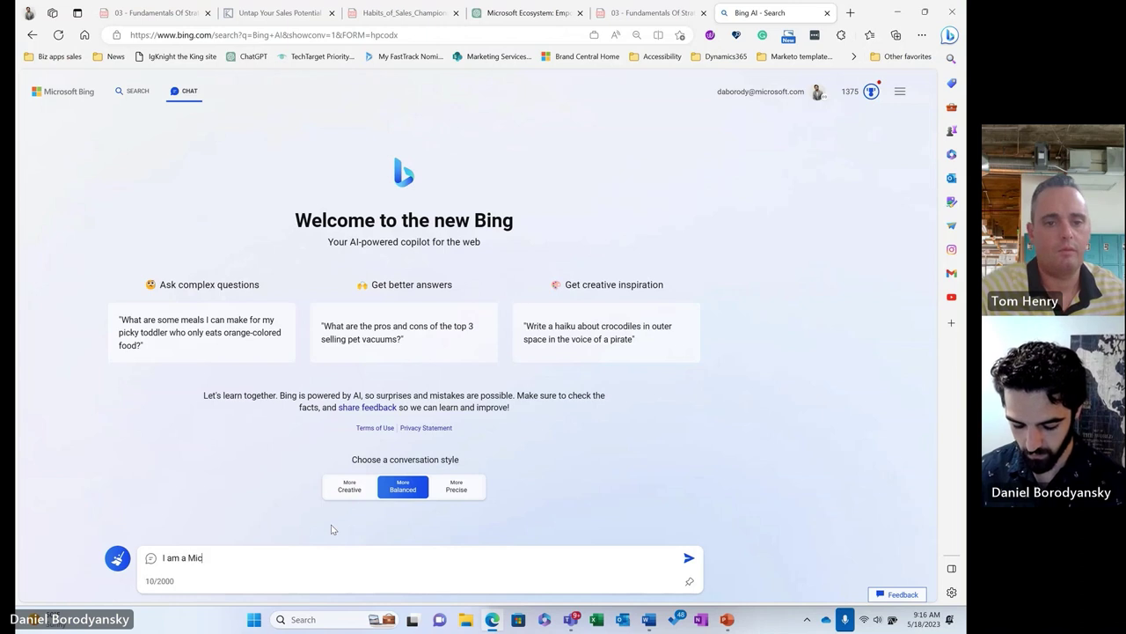
text(roosoft )
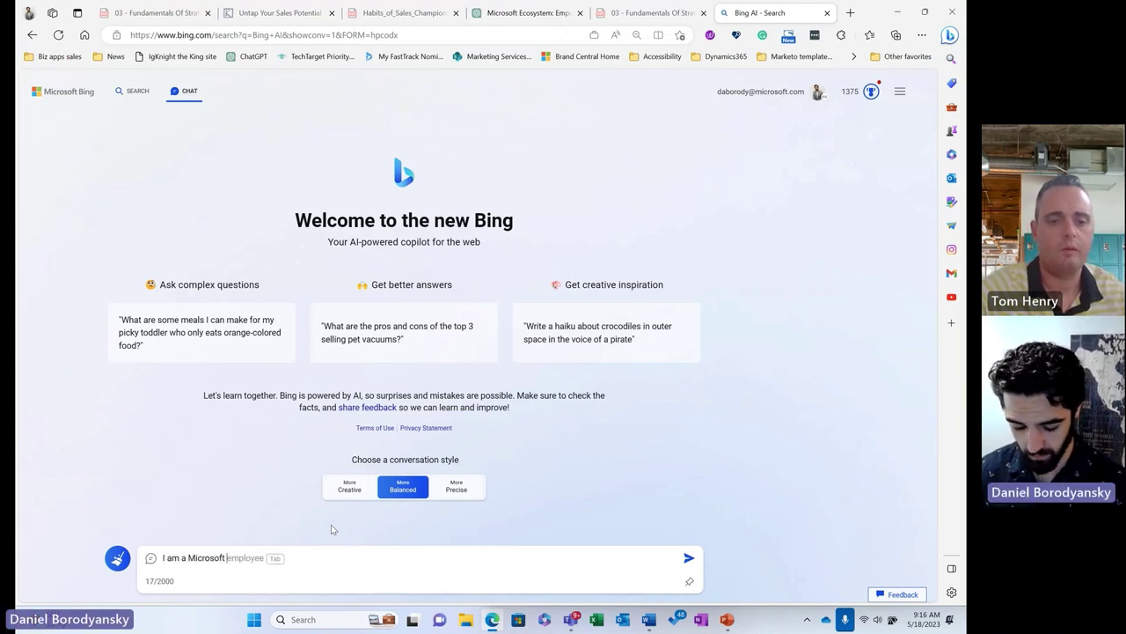
text(sasles prof)
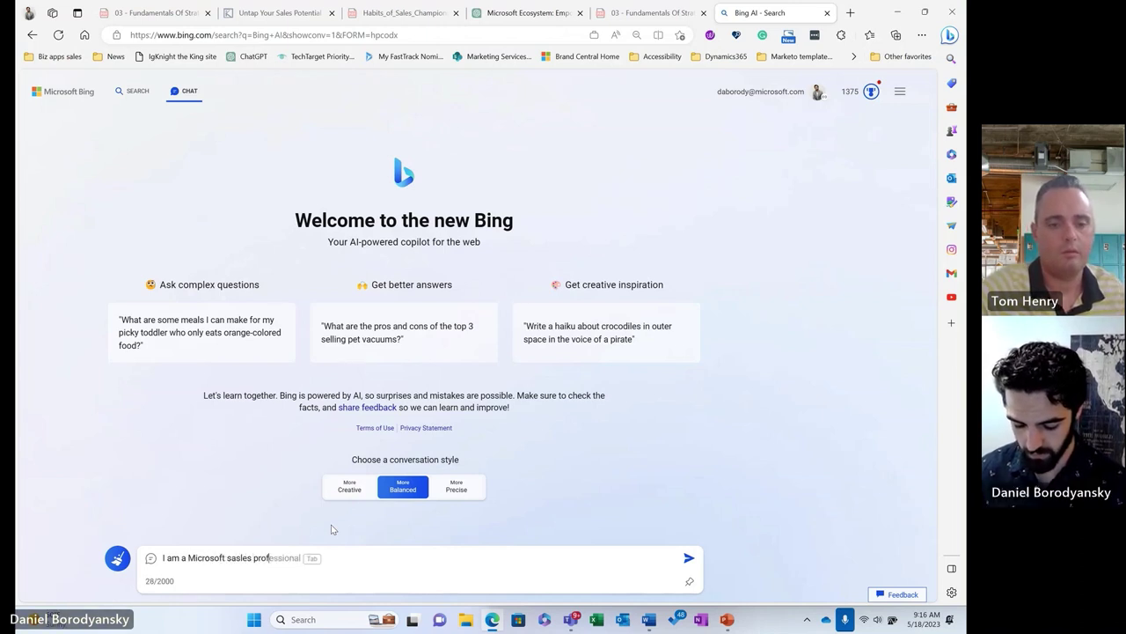
text(essional )
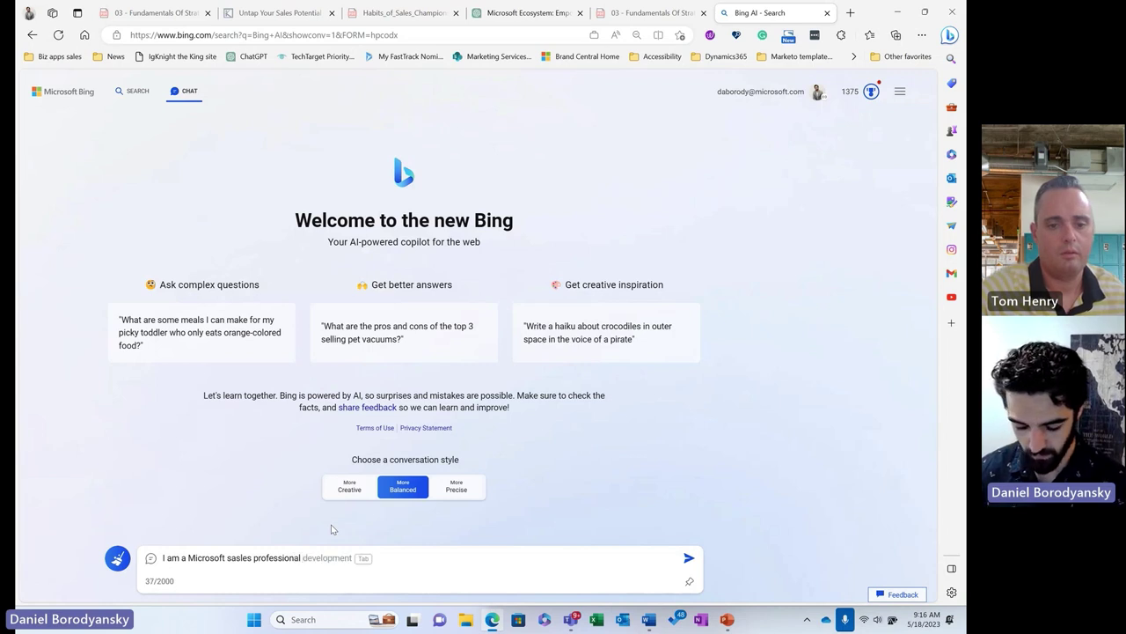
text(supporting the )
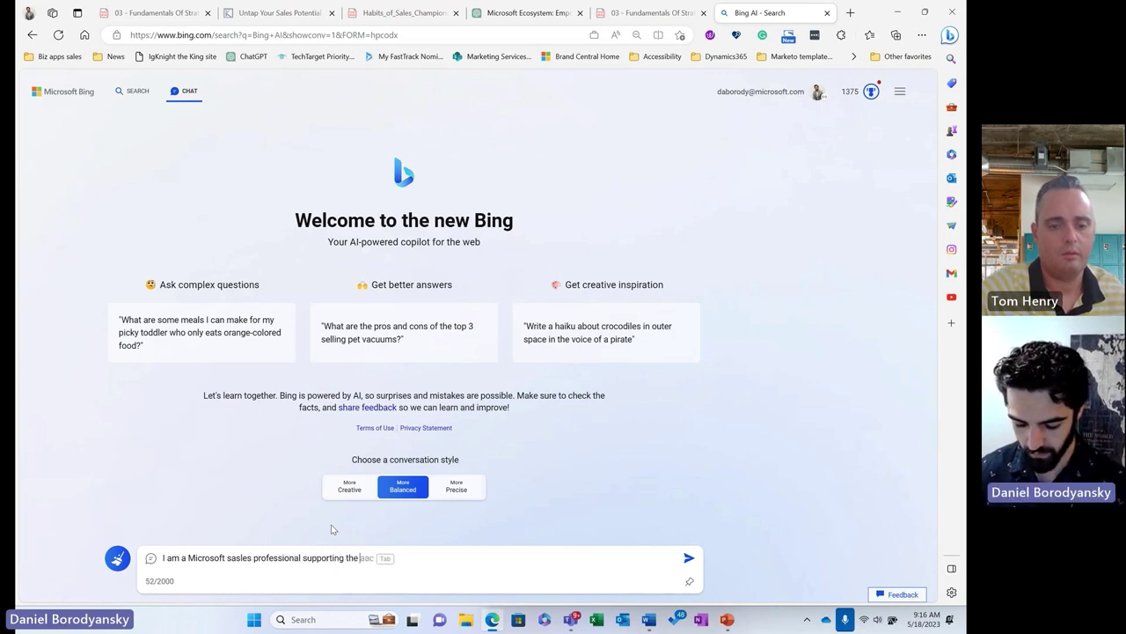
text(mcDonalds )
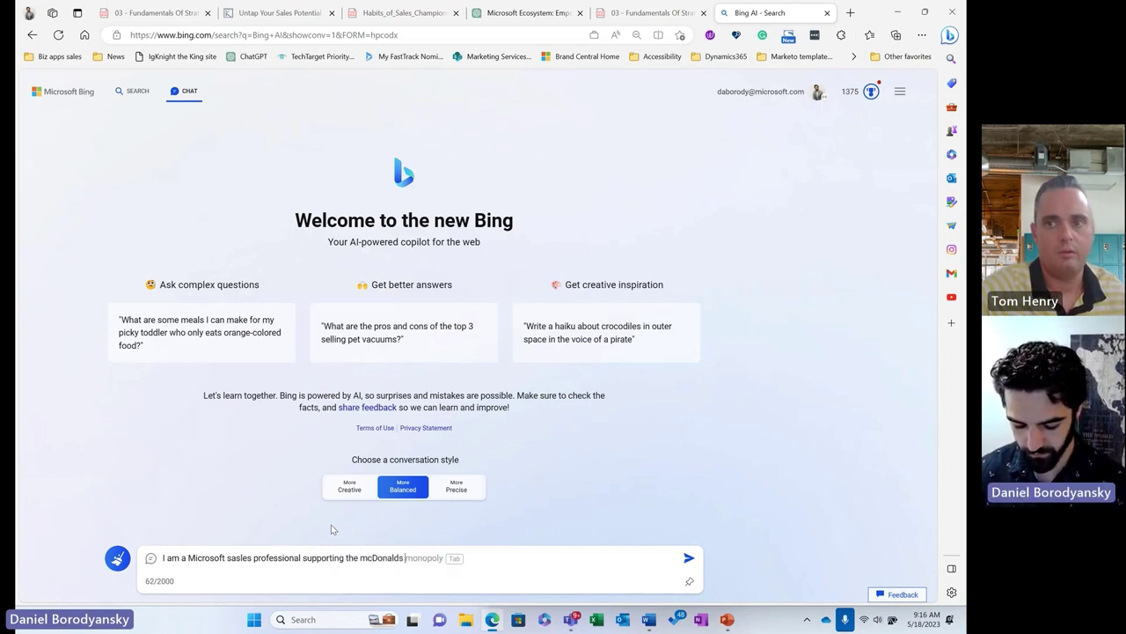
text(account. I am wo)
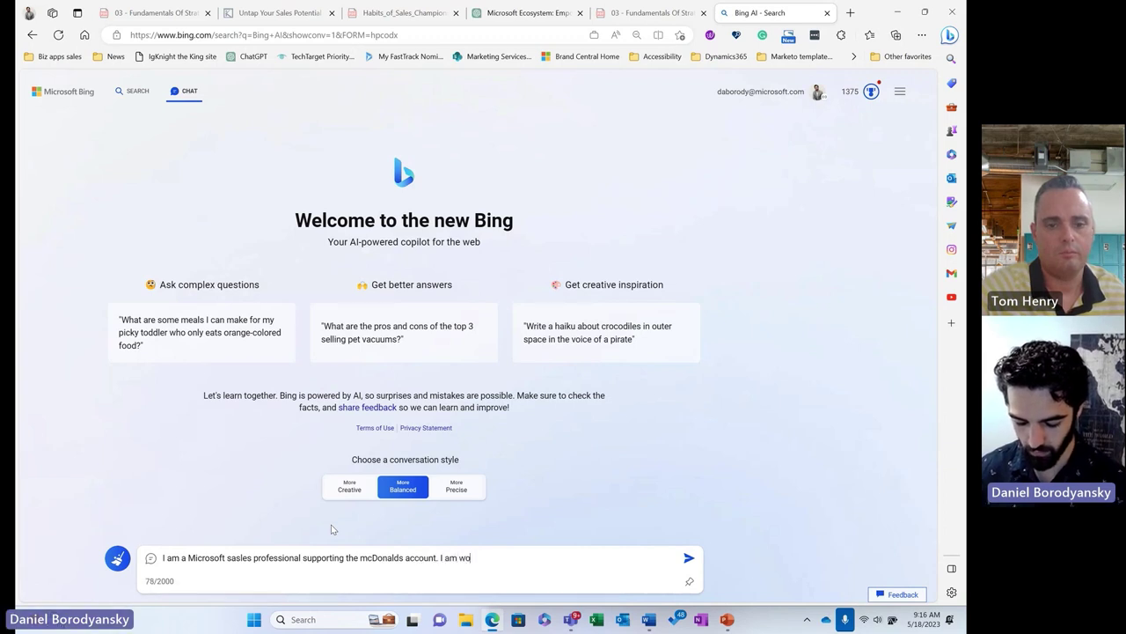
Step: Add to the prompt that you are working on delivering a message around how the Microsoft partnership can add value to McDonald's business
text(kring on de)
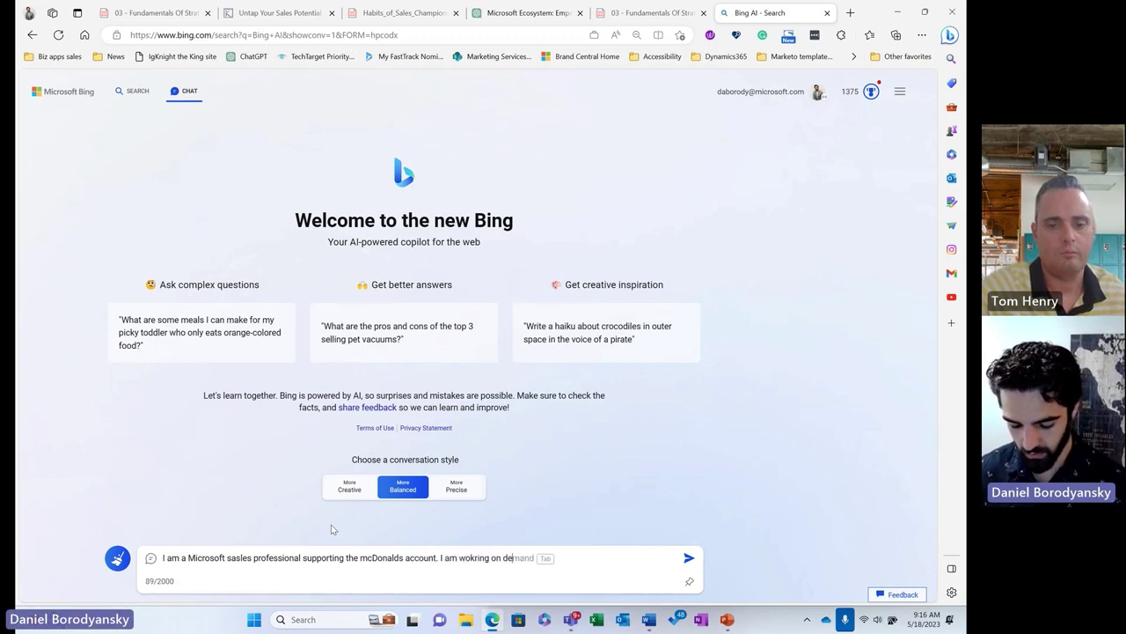
text(livering a message )
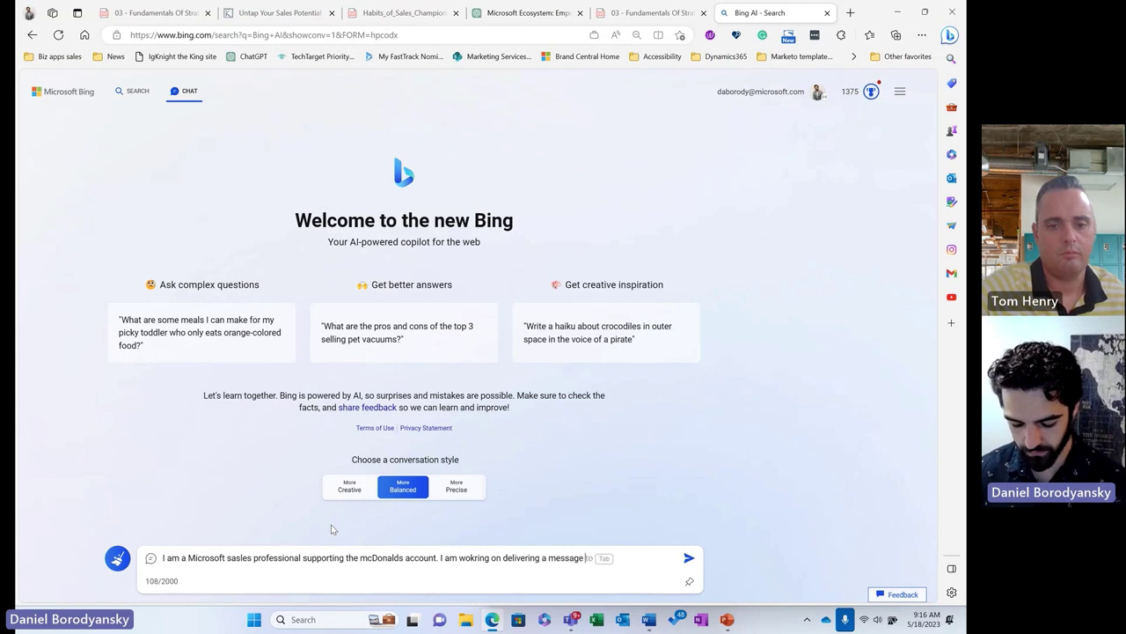
text(around how the mic)
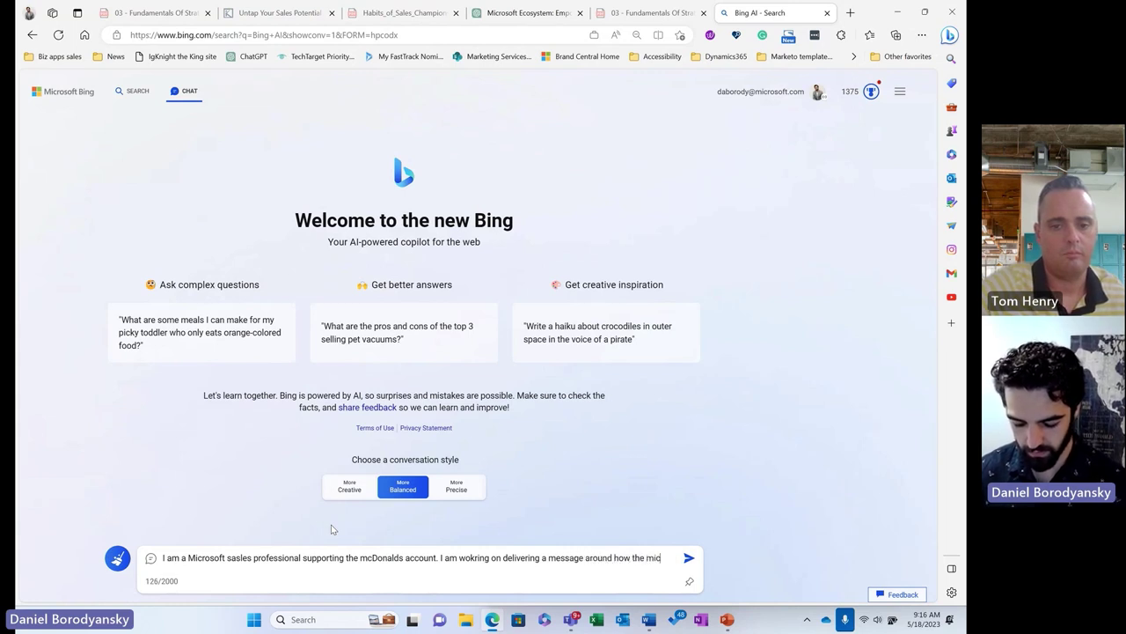
text(rosfot partnersh)
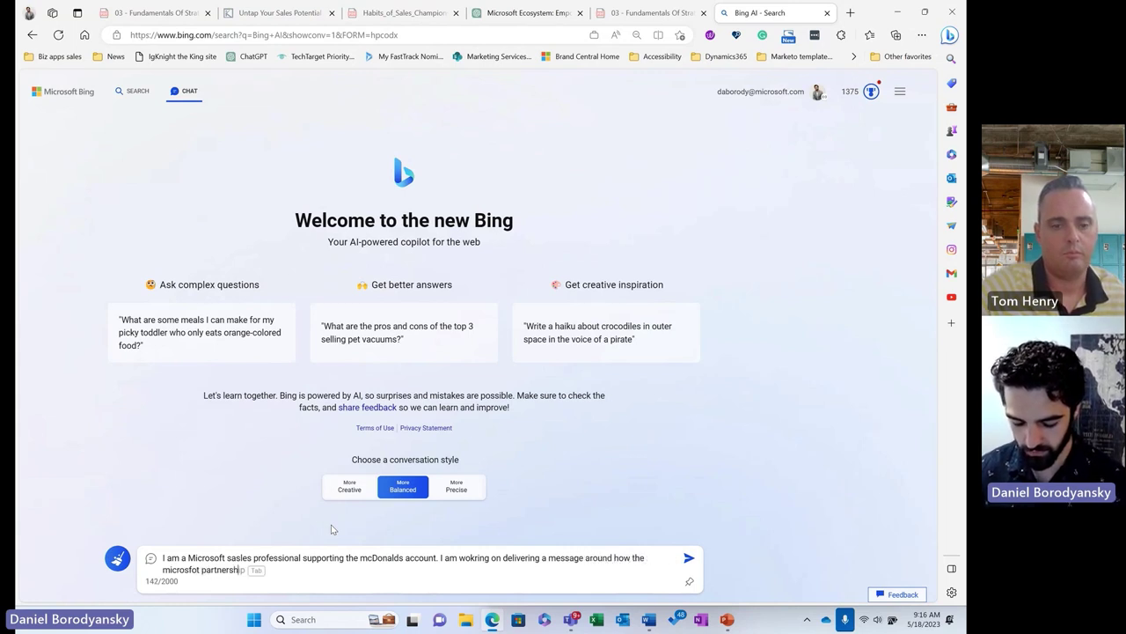
text(ip can ad)
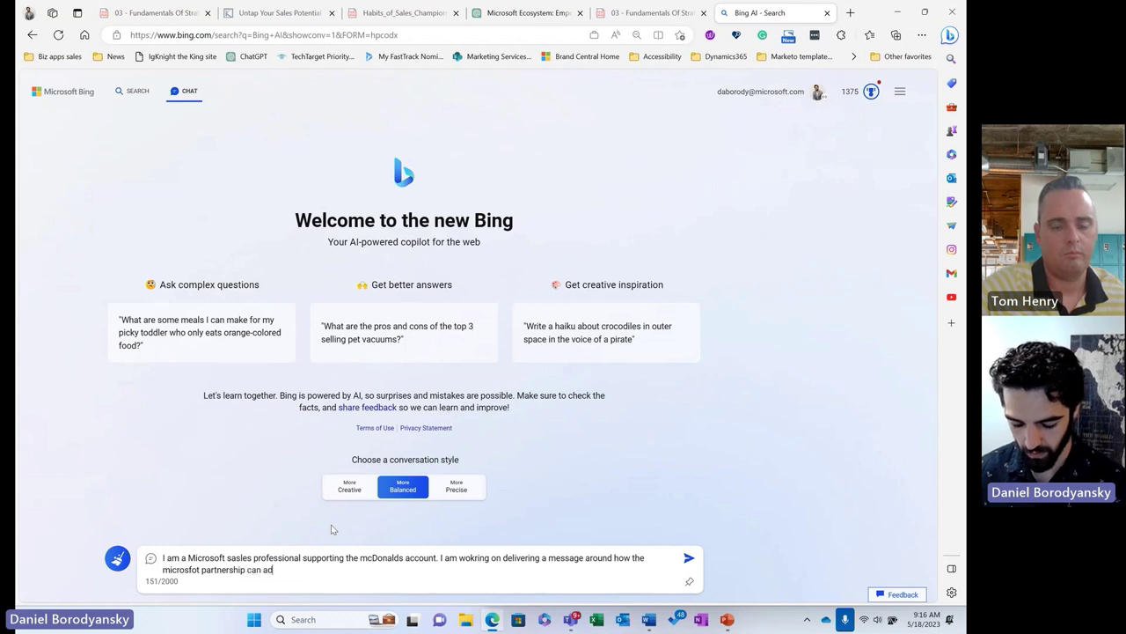
text(d value to Mic)
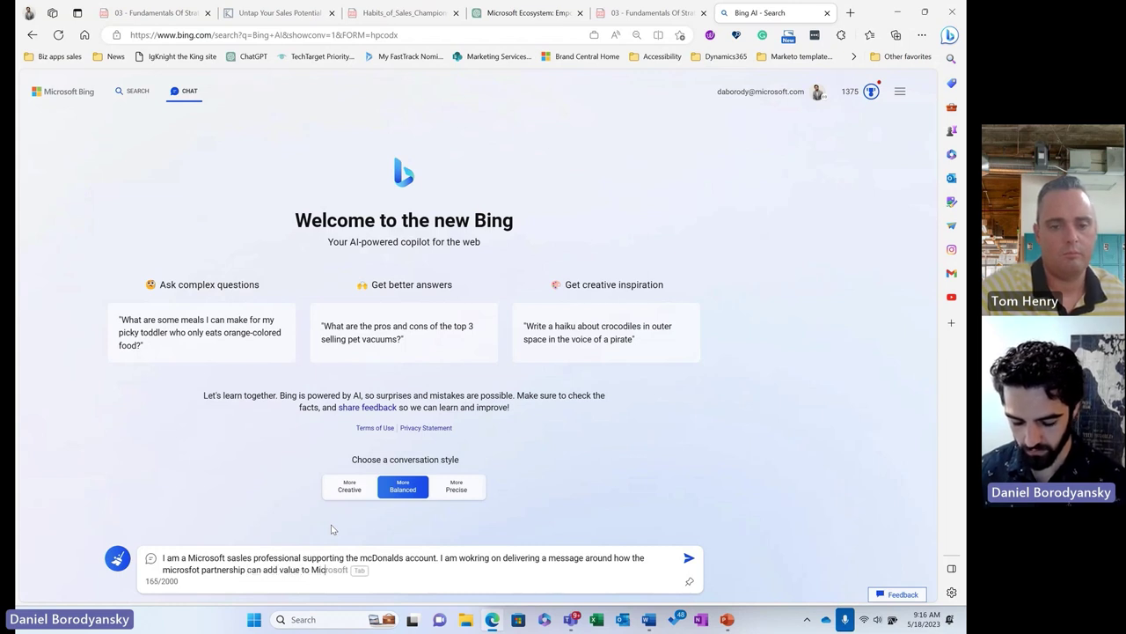
key(BackSpace)
key(BackSpace)
text(cdo)
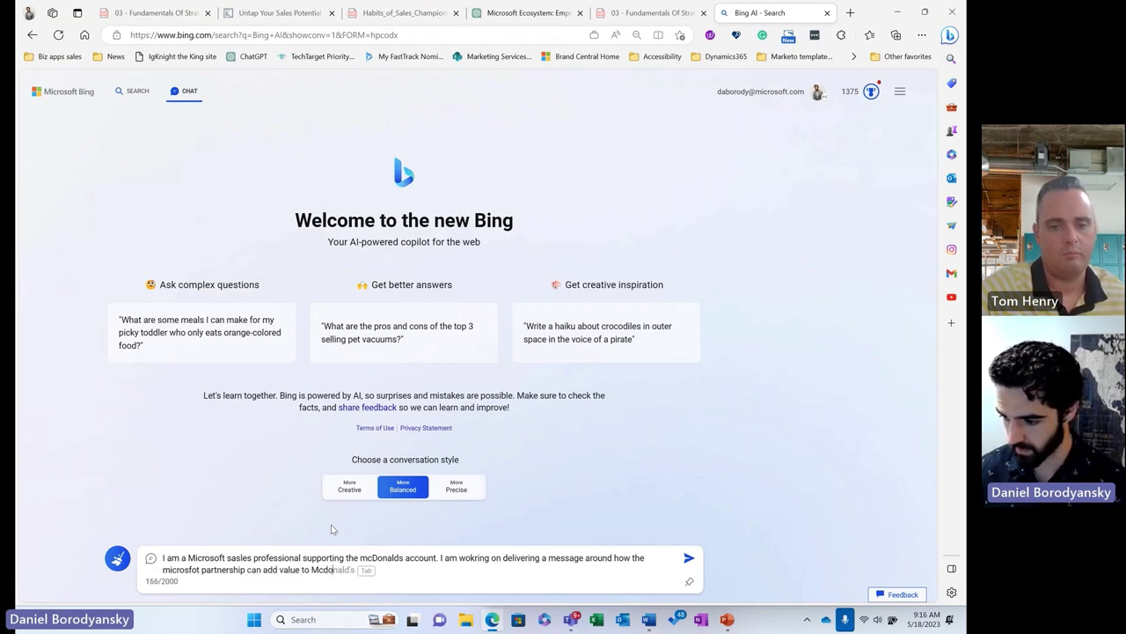
text(nald's business)
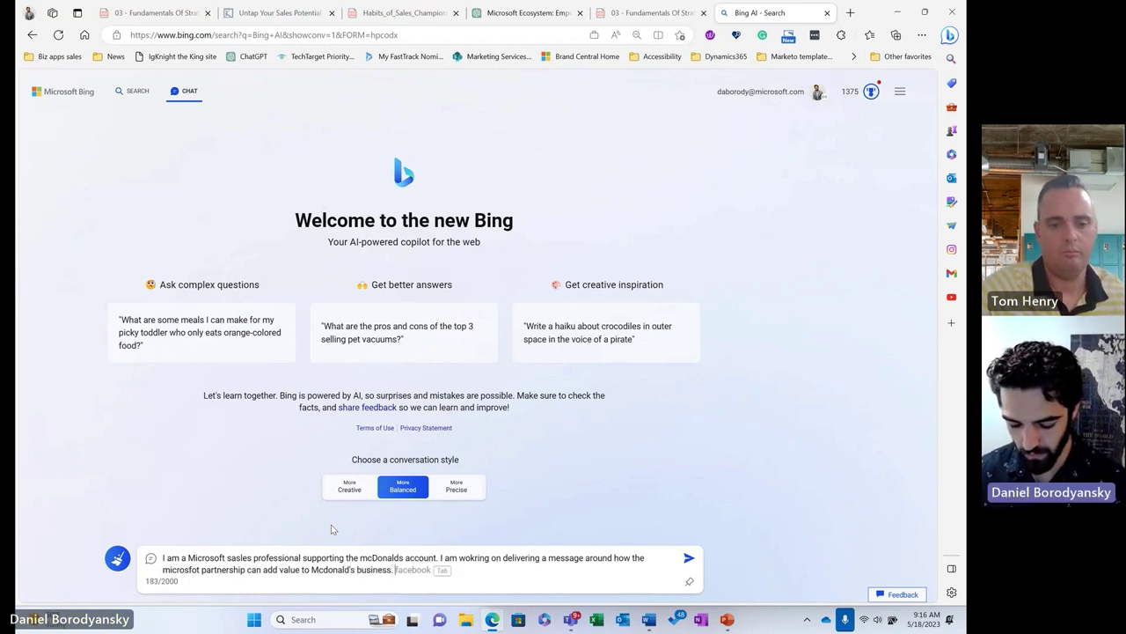
Step: Add to the Bing chat prompt that you need to understand what initiatives are top of mind for them
text(. I need to)
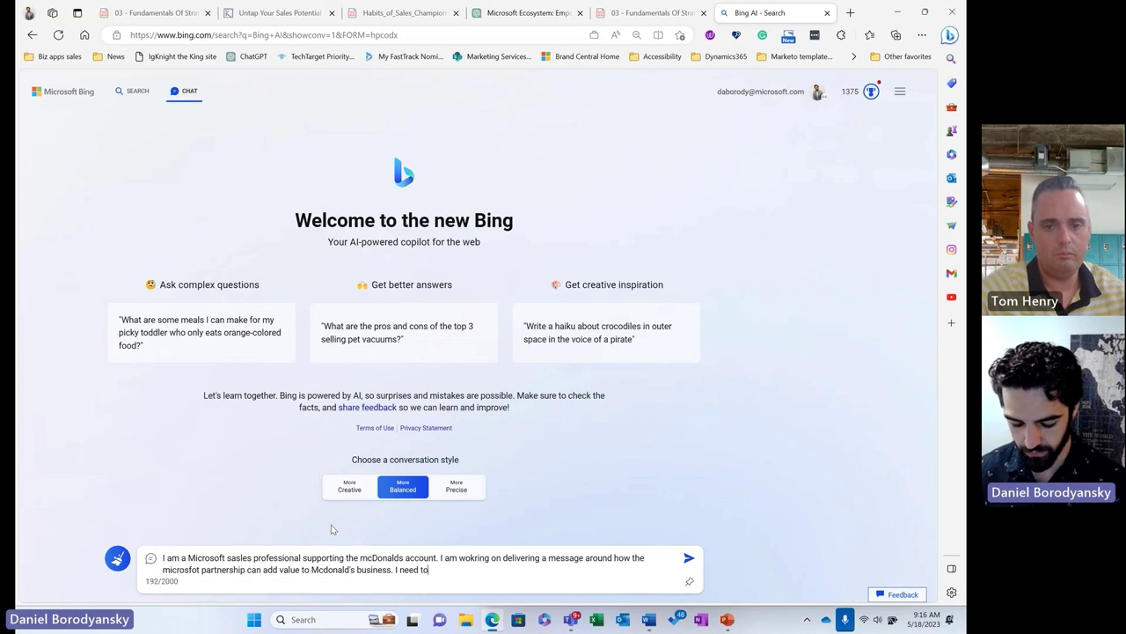
text( understand wehat)
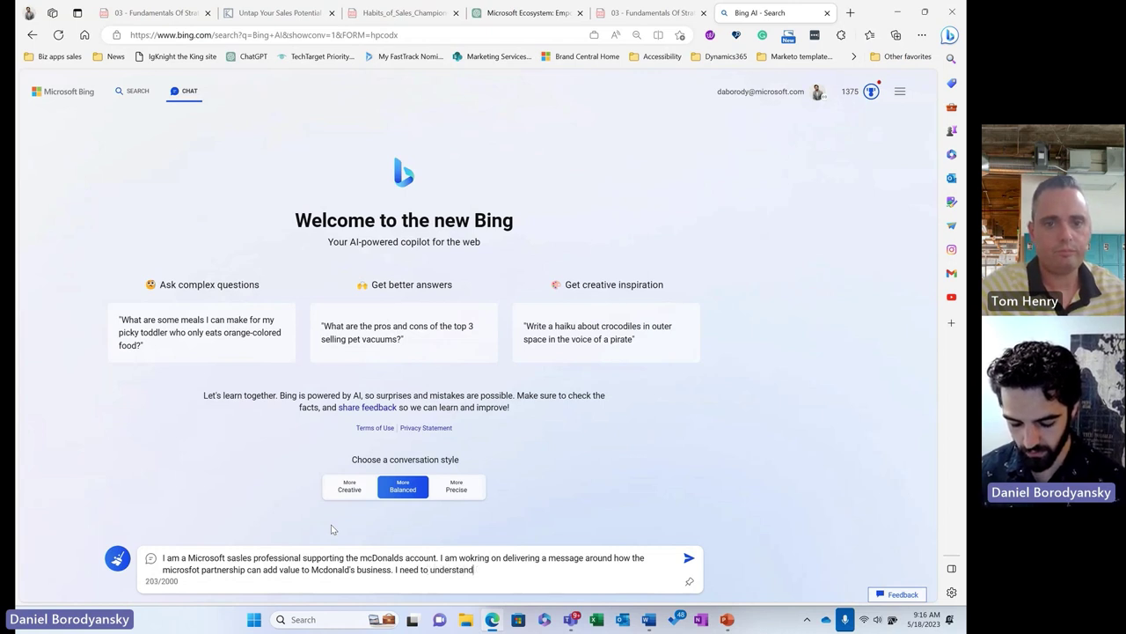
key(BackSpace)
key(BackSpace)
key(BackSpace)
key(BackSpace)
key(BackSpace)
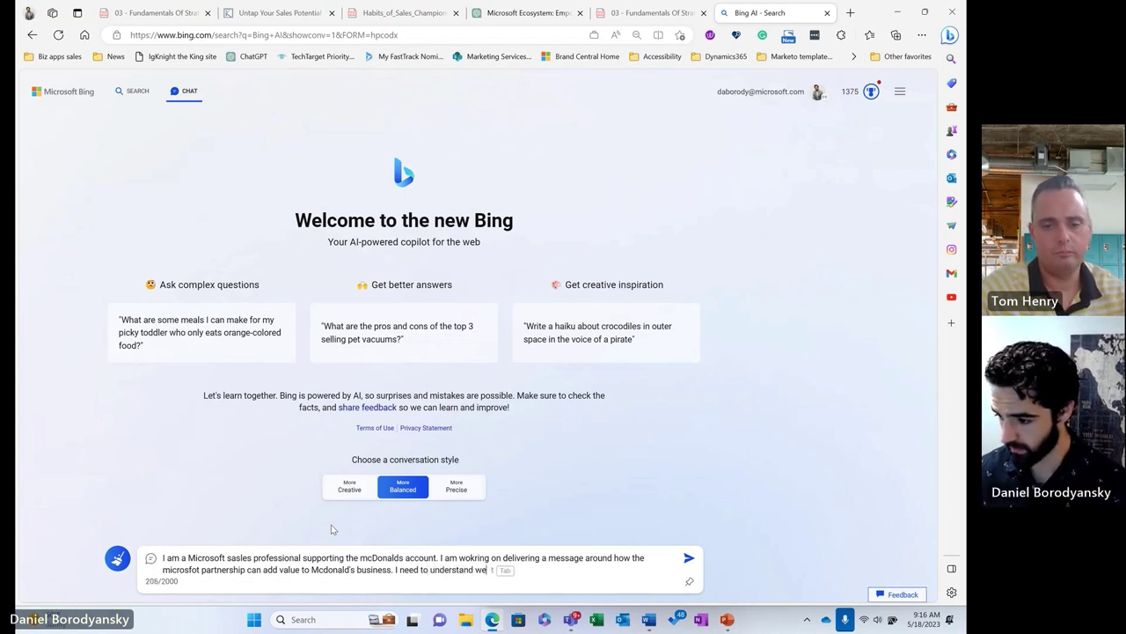
text(hat )
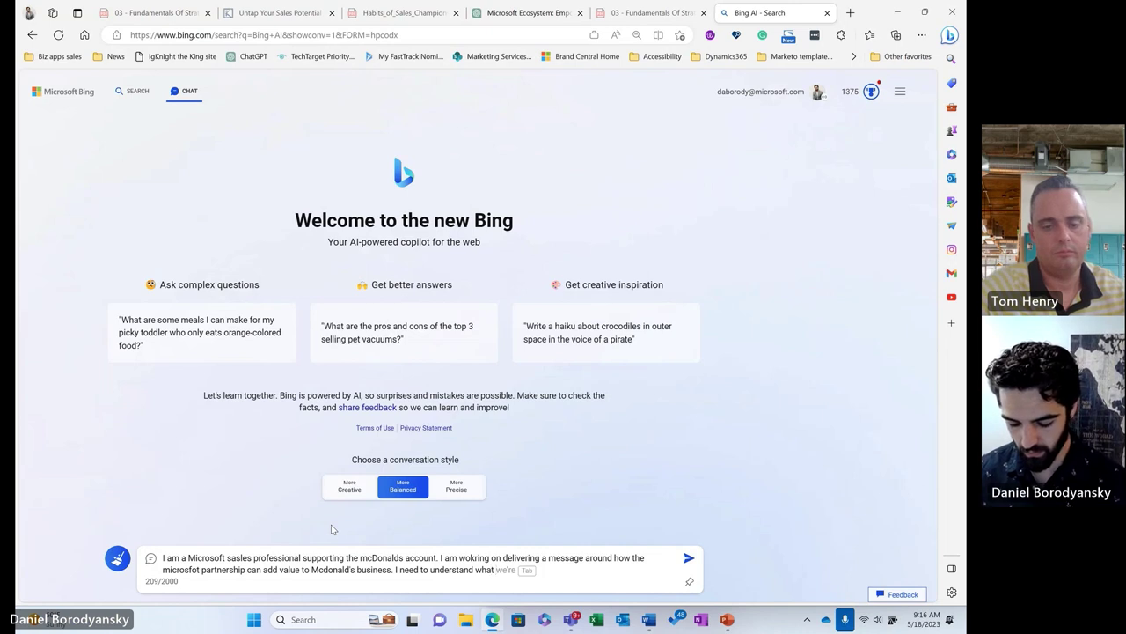
text(iniaitives )
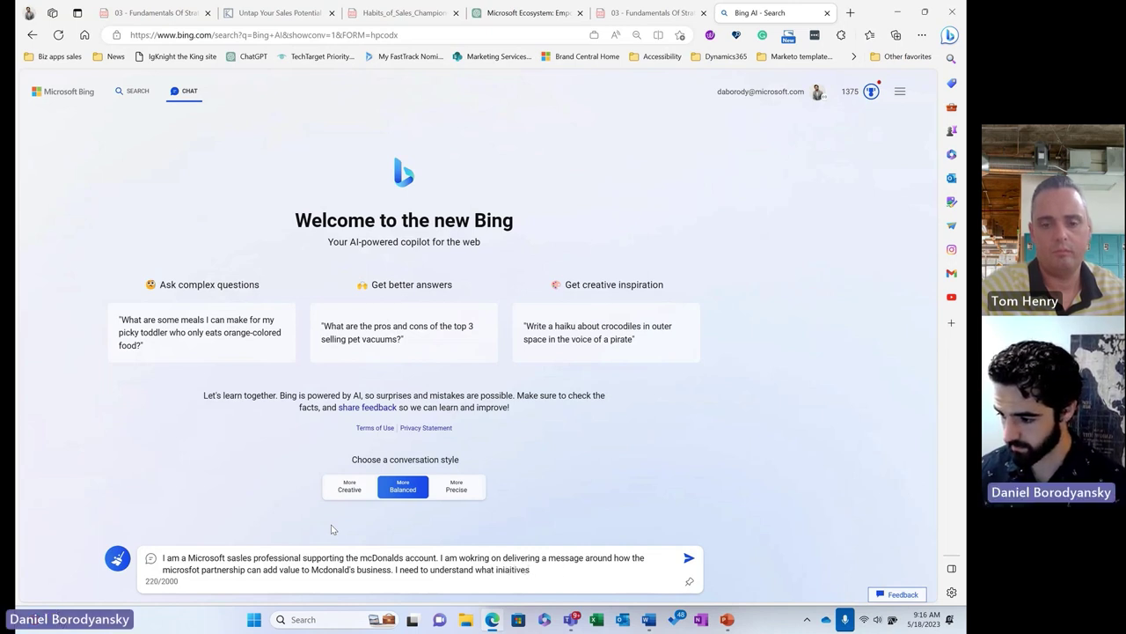
text(are top of mi)
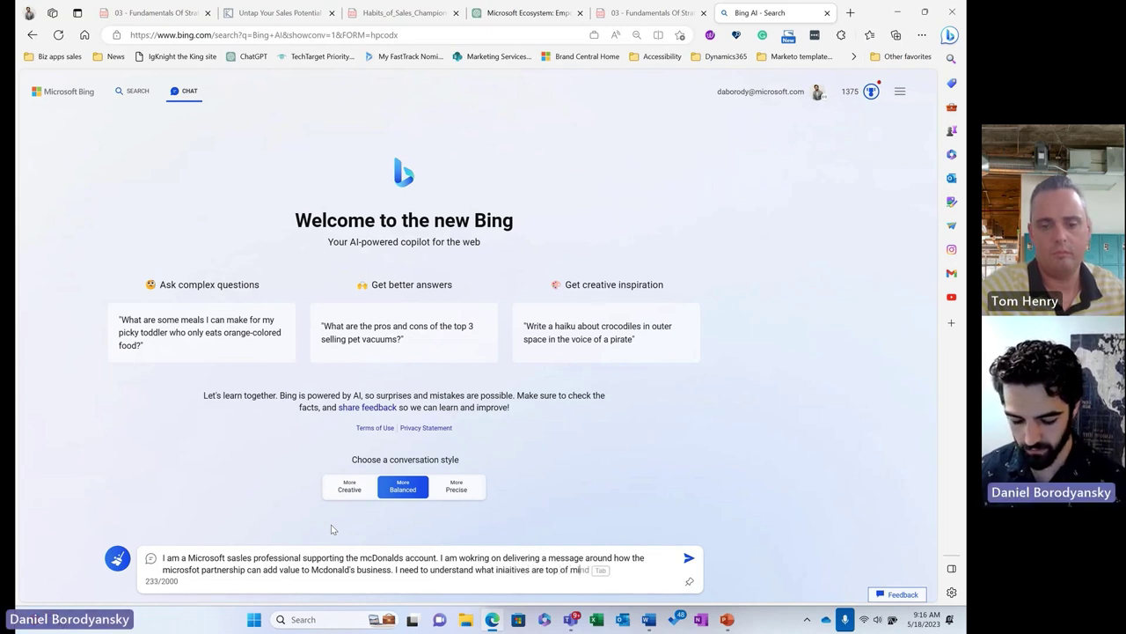
text(nd for them)
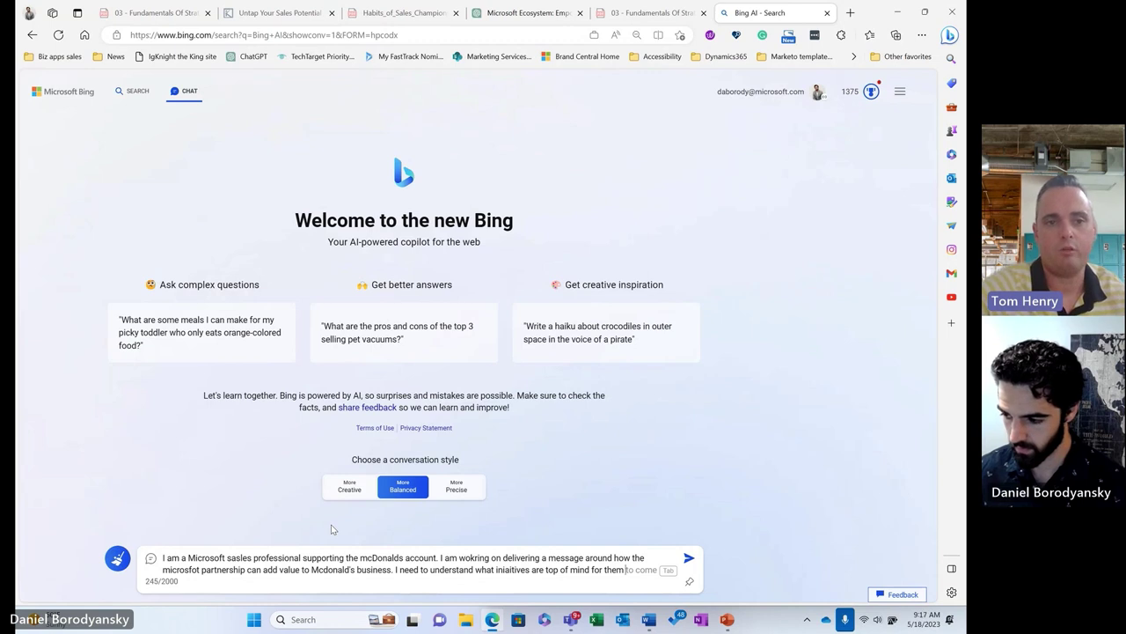
Step: Extend the prompt with any risks that they're trying to manage right now, and start the request sentence with "Please give me"
text(and an)
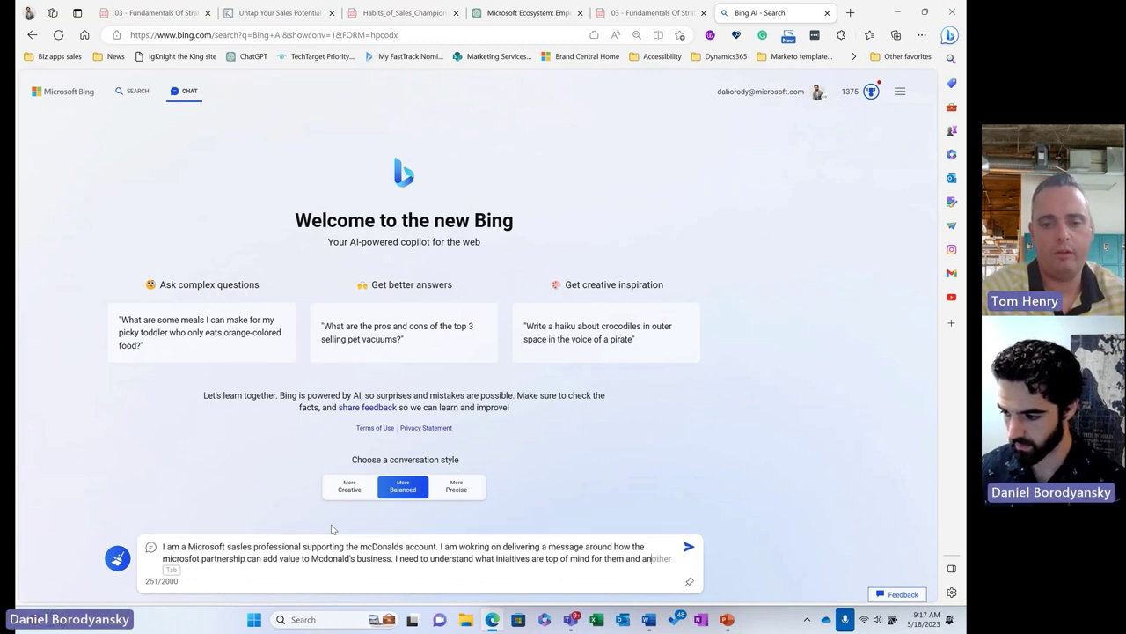
text(y risks that are)
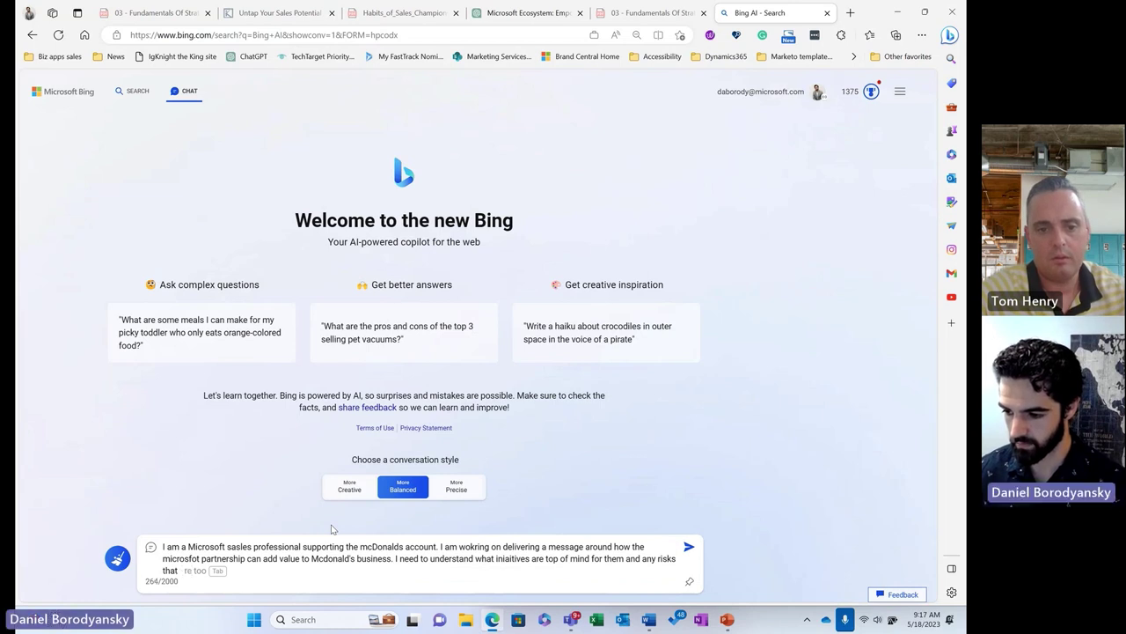
key(BackSpace)
key(BackSpace)
key(BackSpace)
text(thye;r)
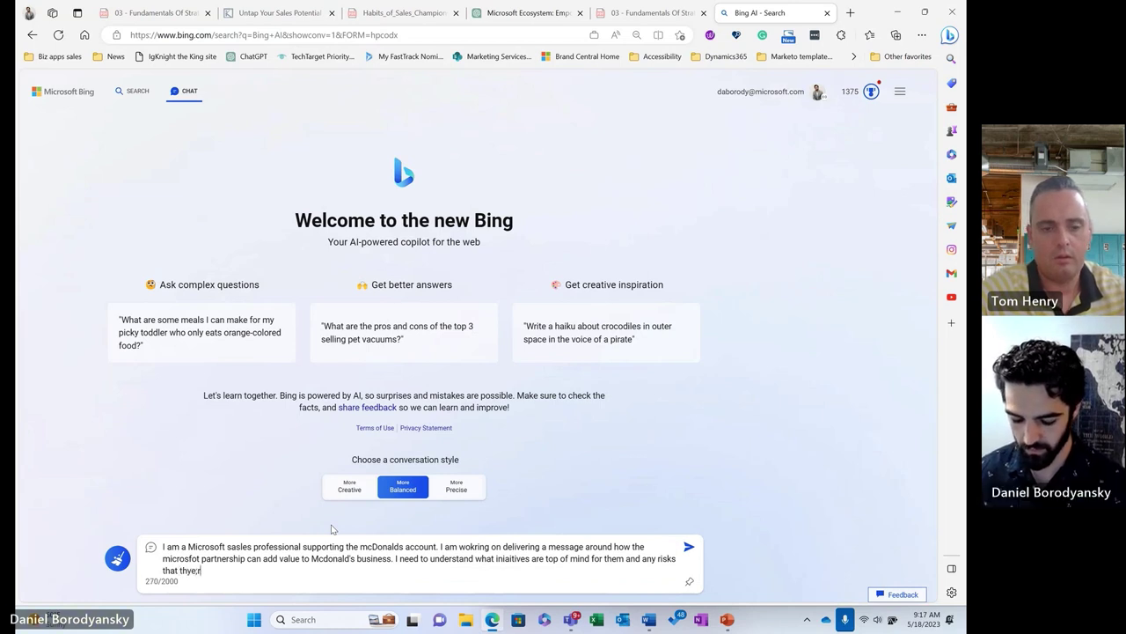
text(e trying to manage )
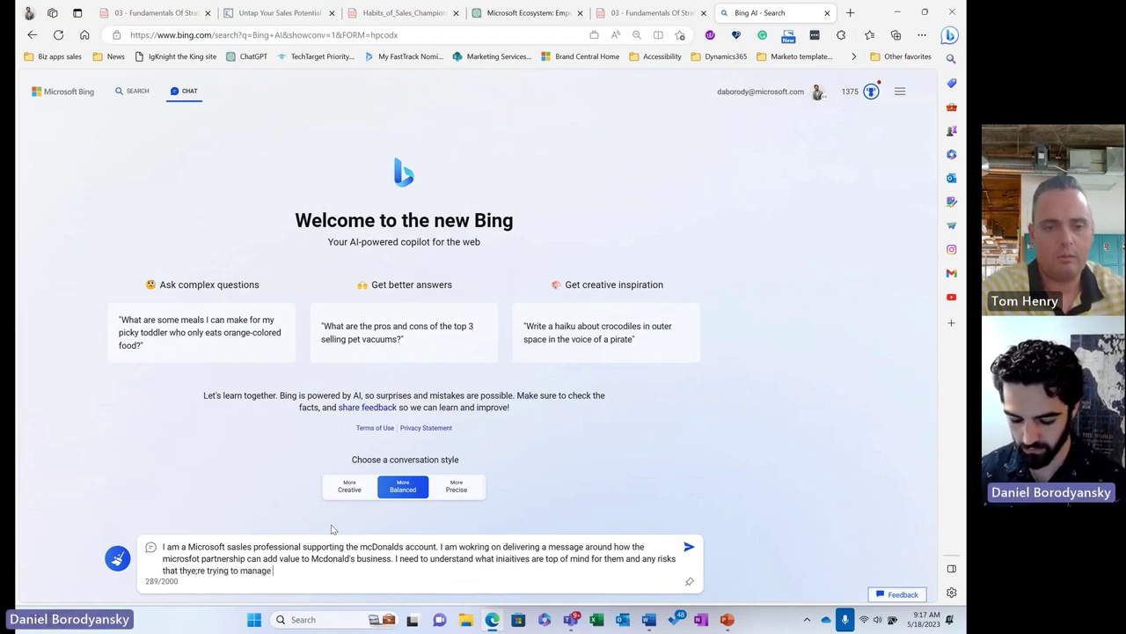
text(right now. Pleas)
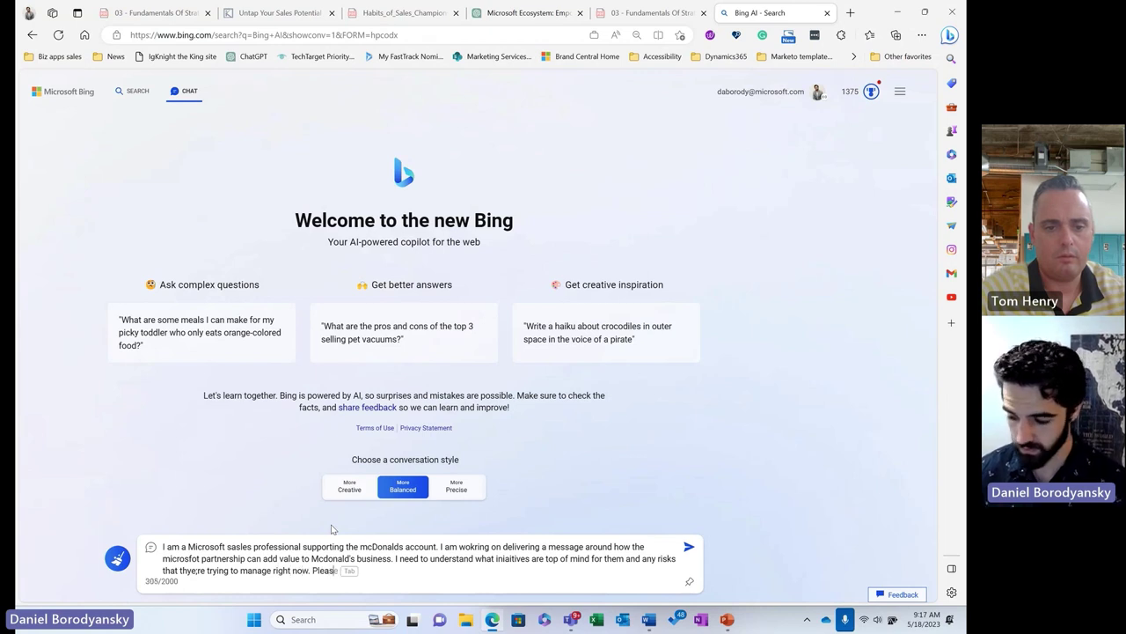
text(e gi)
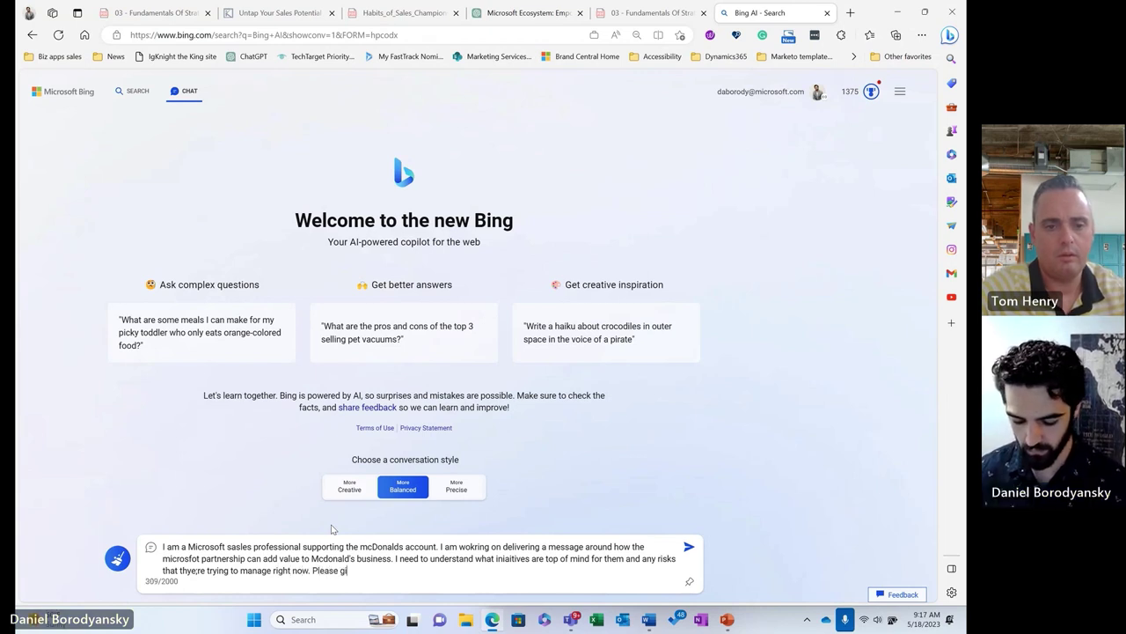
text(ve me a b)
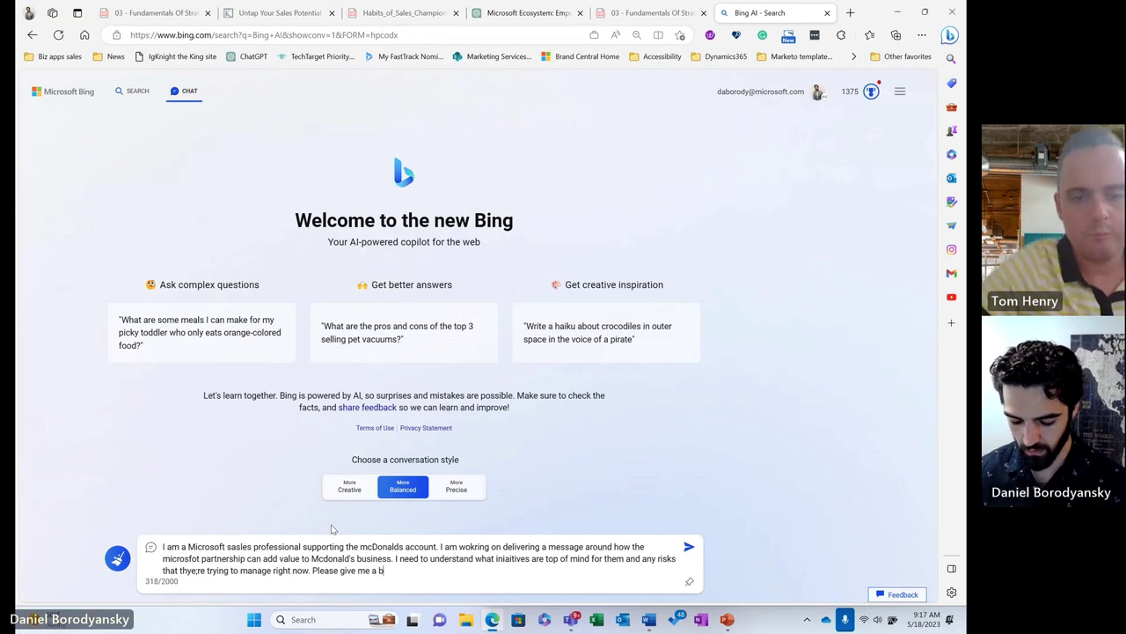
text(ullett)
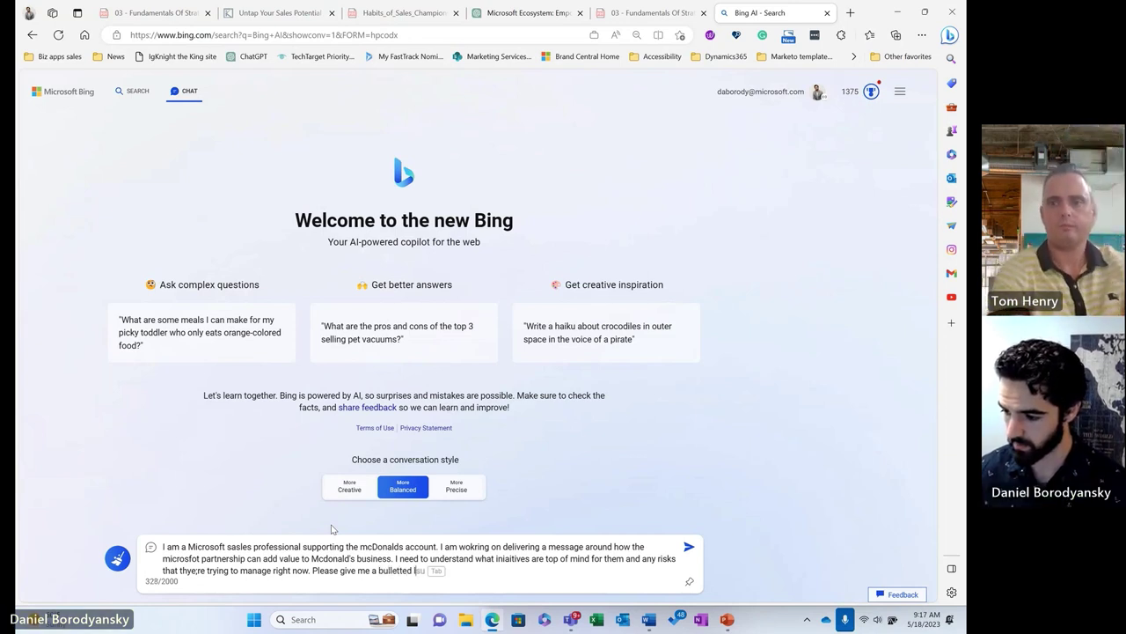
key(BackSpace)
text(ted )
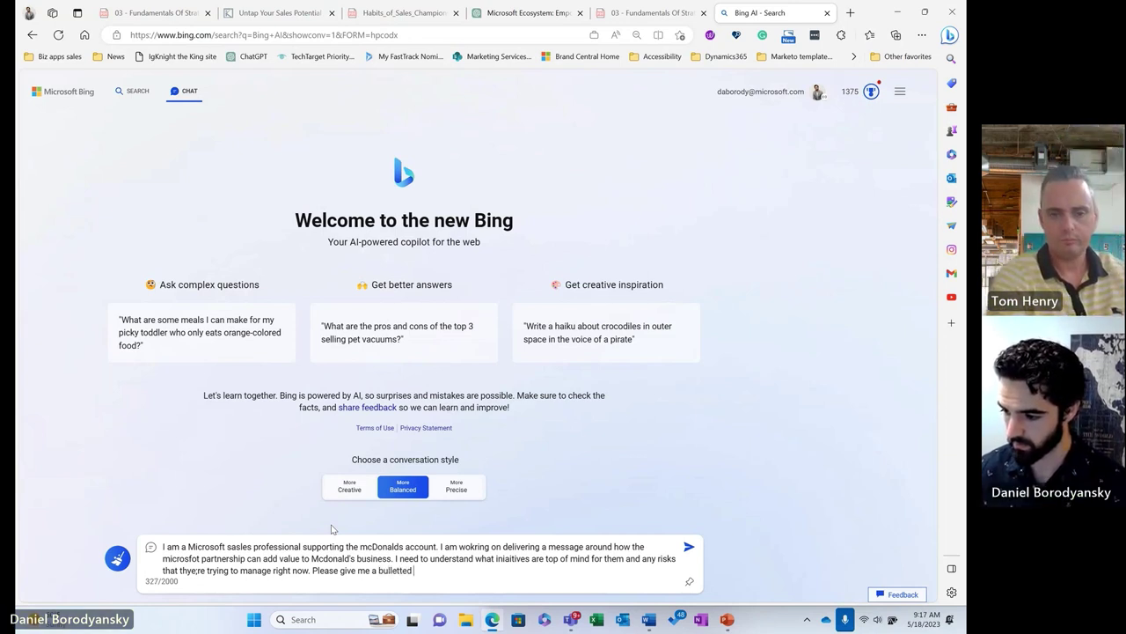
text(list of)
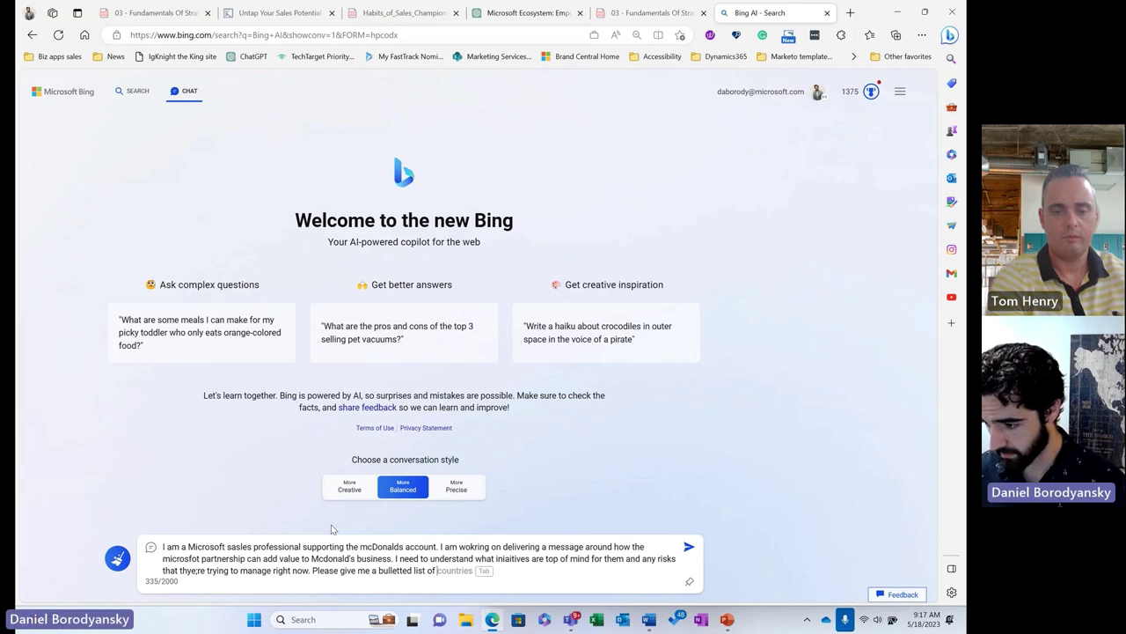
key(BackSpace)
key(BackSpace)
key(BackSpace)
key(BackSpace)
key(BackSpace)
key(BackSpace)
key(BackSpace)
key(BackSpace)
key(BackSpace)
key(BackSpace)
key(BackSpace)
key(BackSpace)
key(BackSpace)
key(BackSpace)
key(BackSpace)
key(BackSpace)
key(BackSpace)
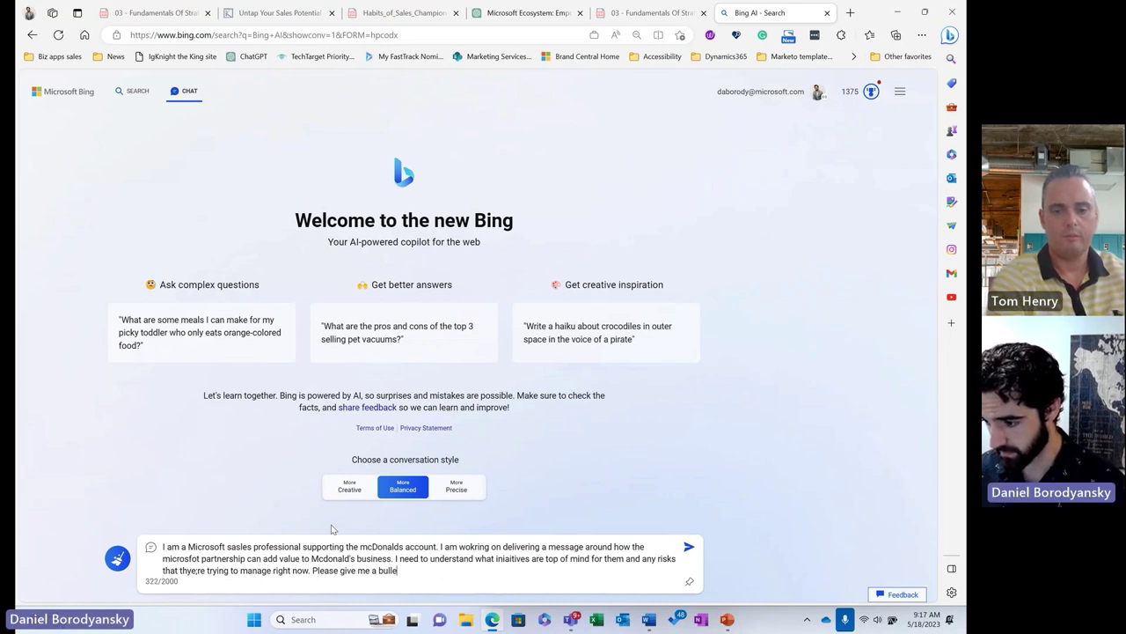
key(BackSpace)
key(BackSpace)
Step: Complete the request as "Please give me an overview of this" and submit the prompt
text(n )
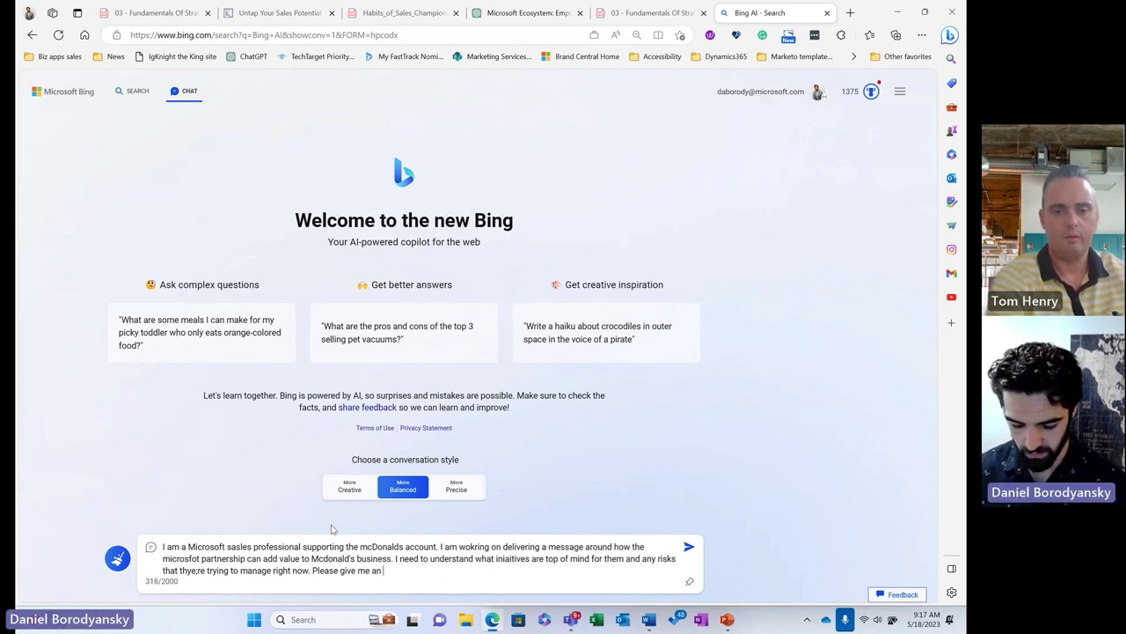
text(overview of the)
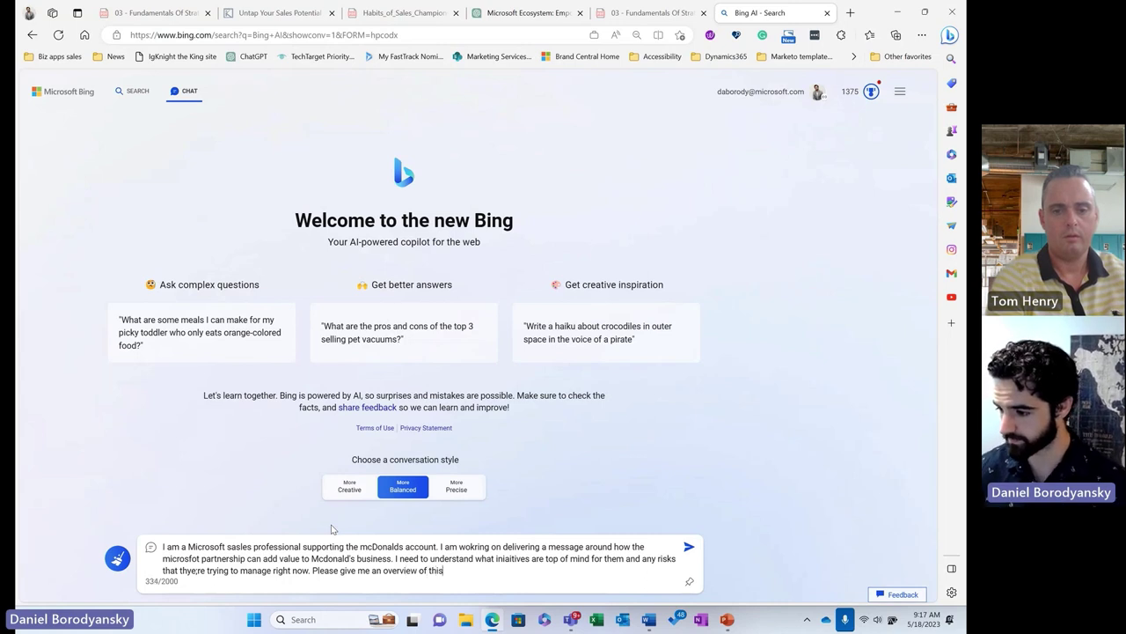
key(Return)
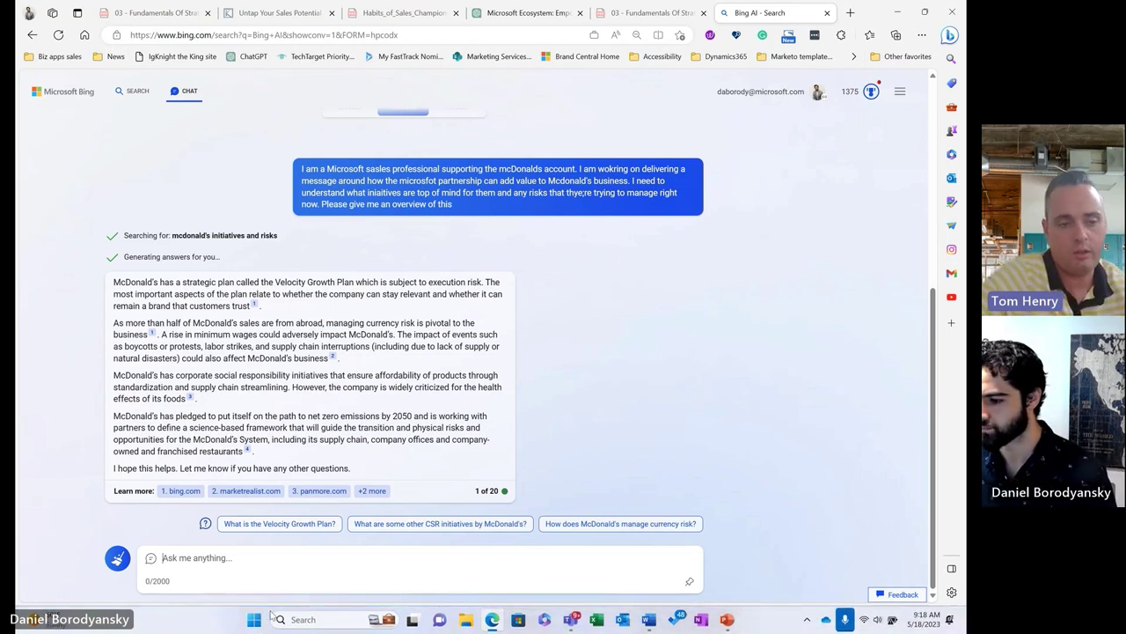
Step: Start a follow-up prompt stating "i am working on positioning D365 as a solution for mcdonalds."
text(u)
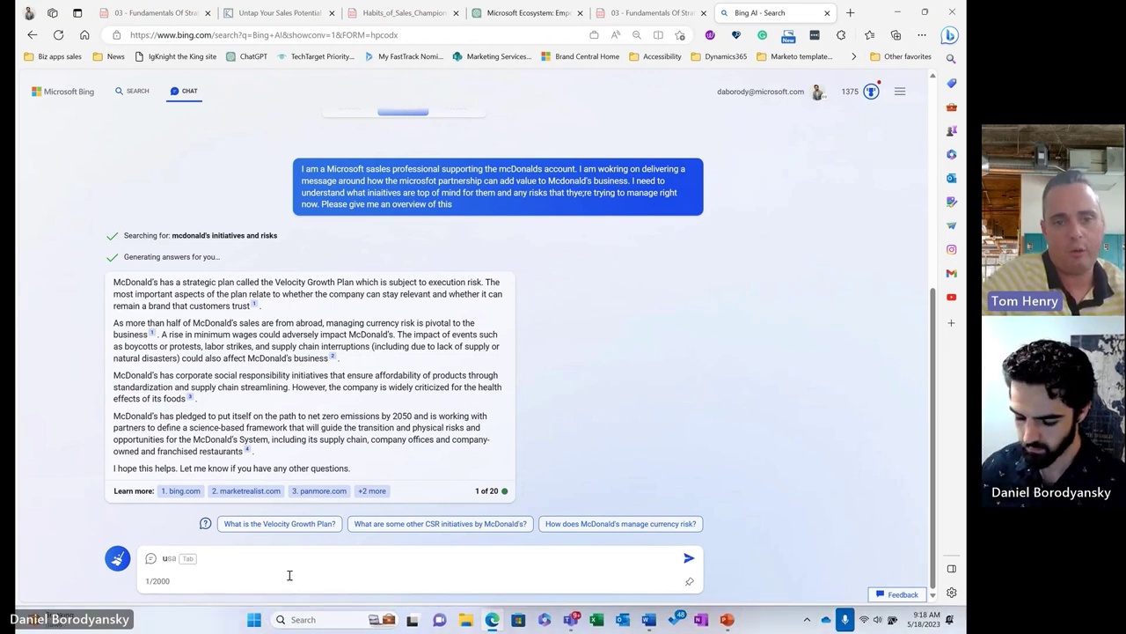
key(BackSpace)
text(i am wokr)
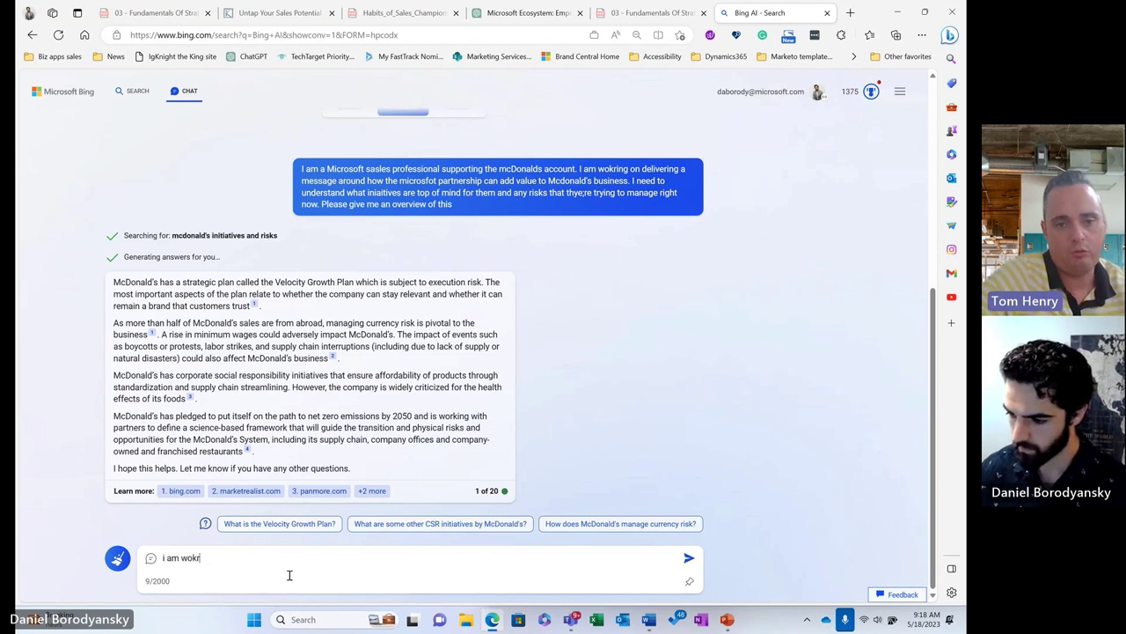
key(BackSpace)
key(BackSpace)
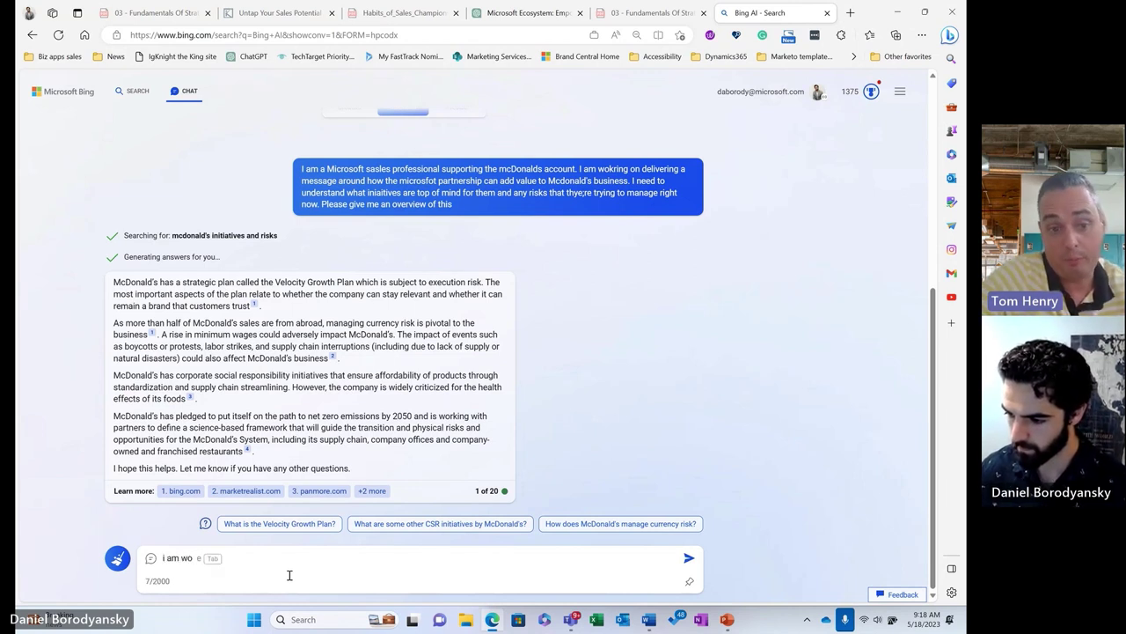
text(rking )
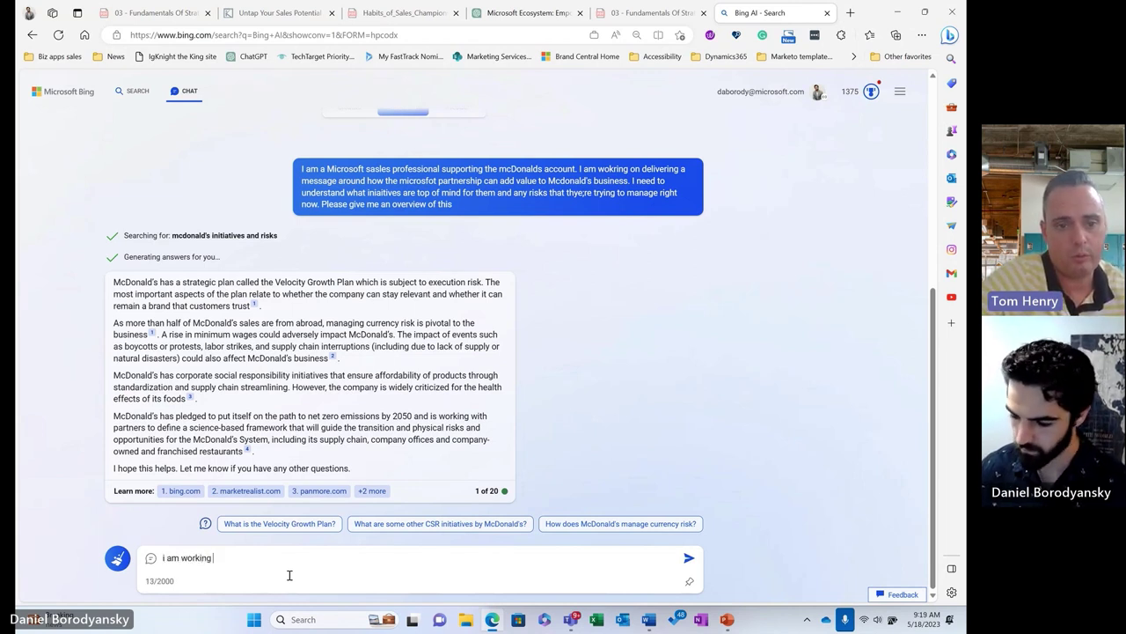
text(on positioning )
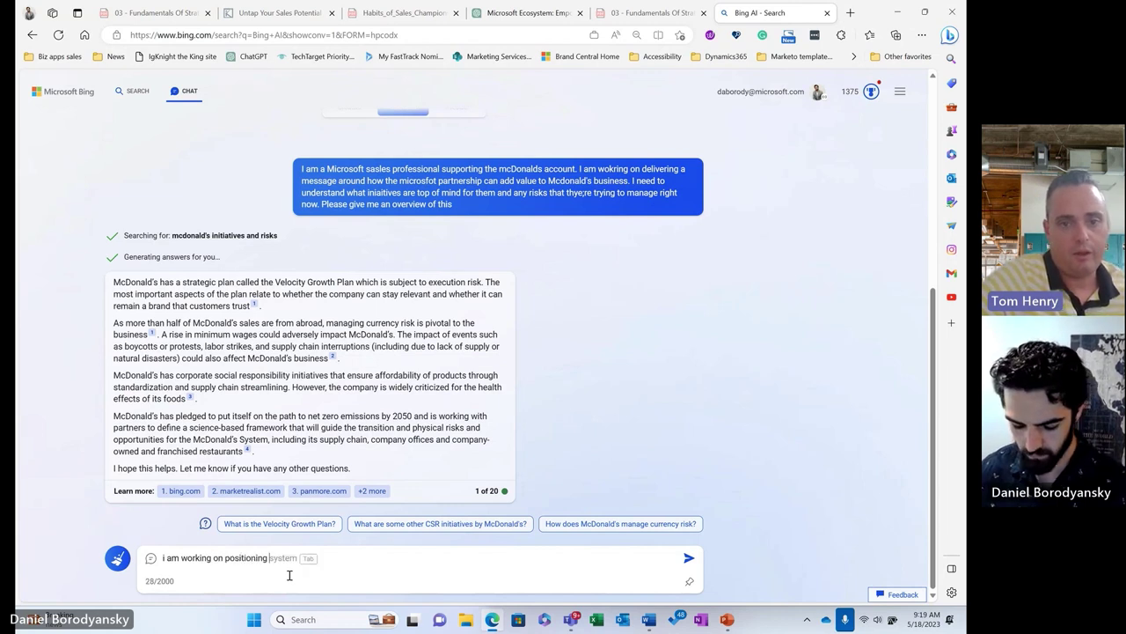
text(D365 as a sok)
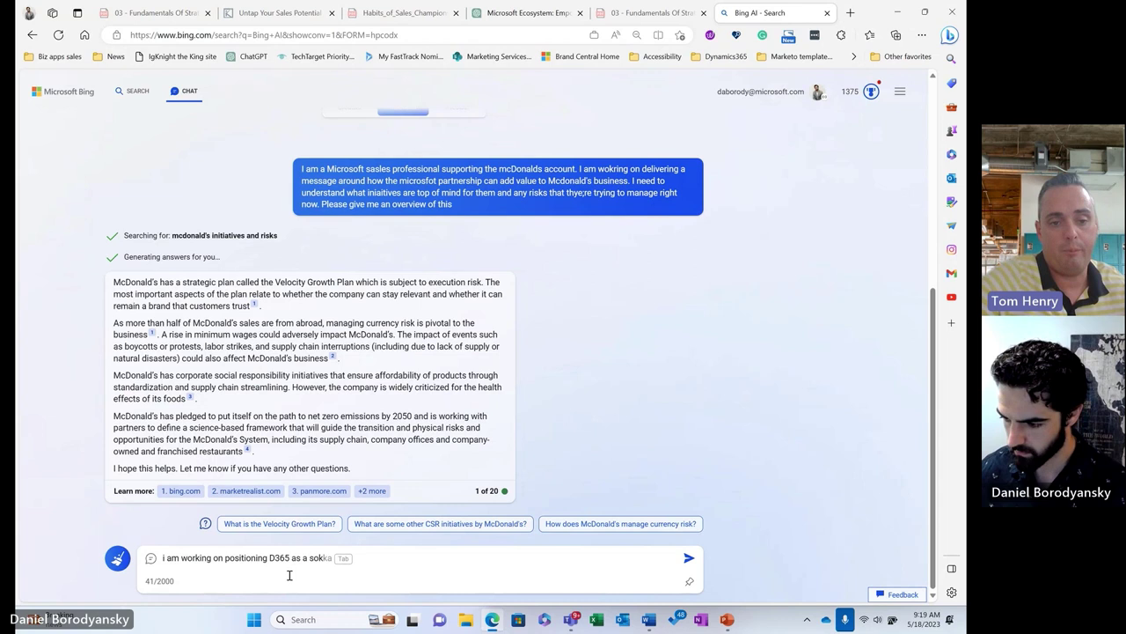
key(BackSpace)
text(lution)
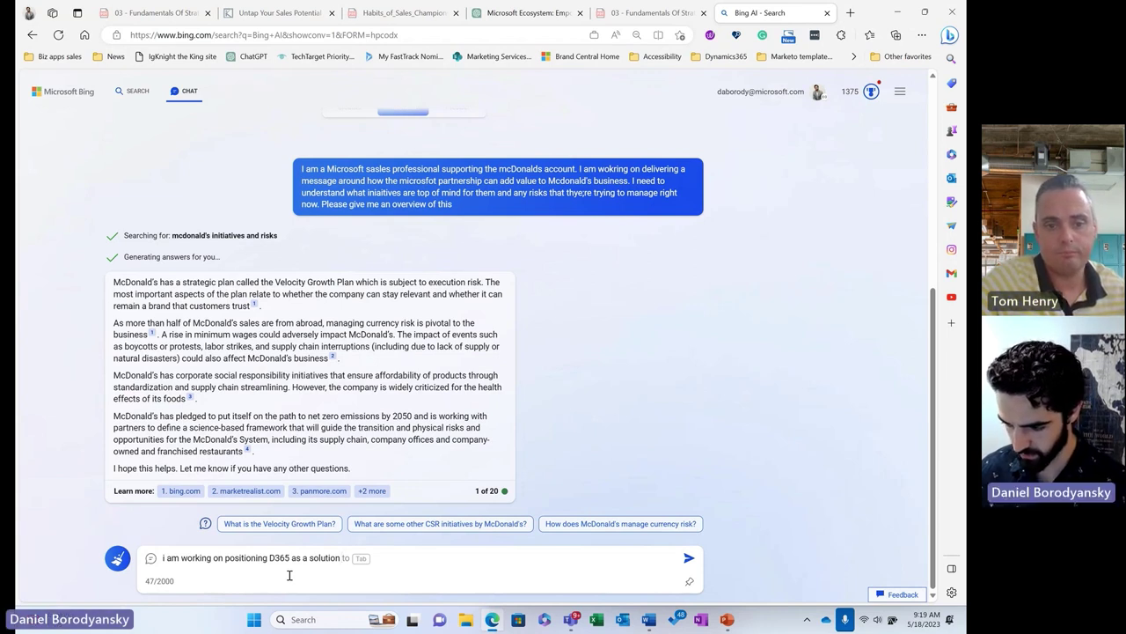
text(for mc)
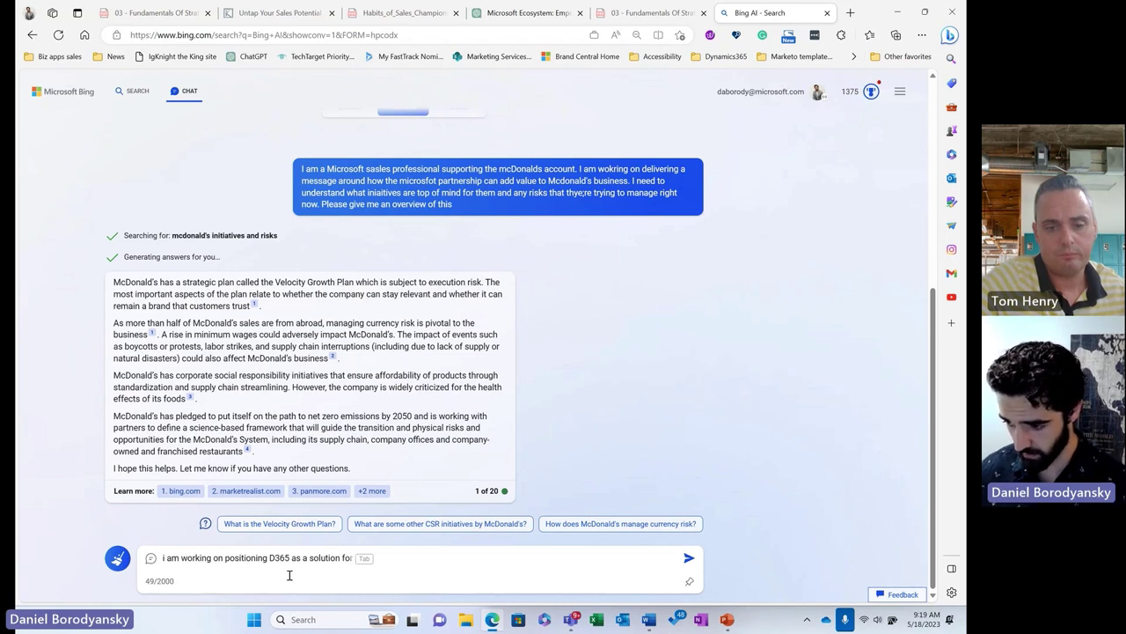
text(donalds. )
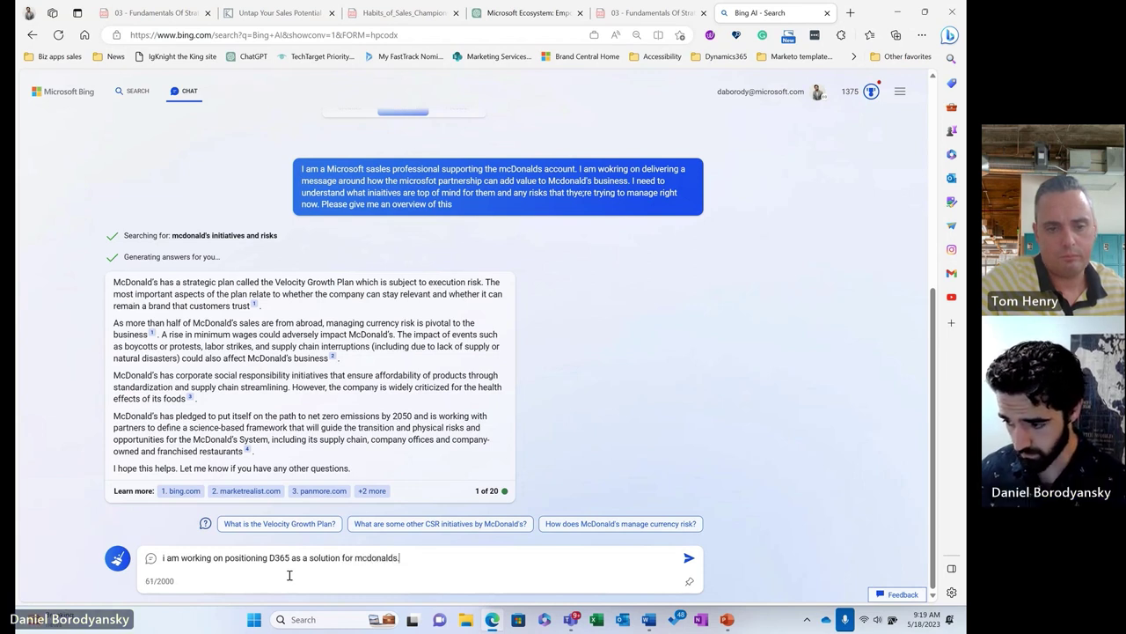
text(W)
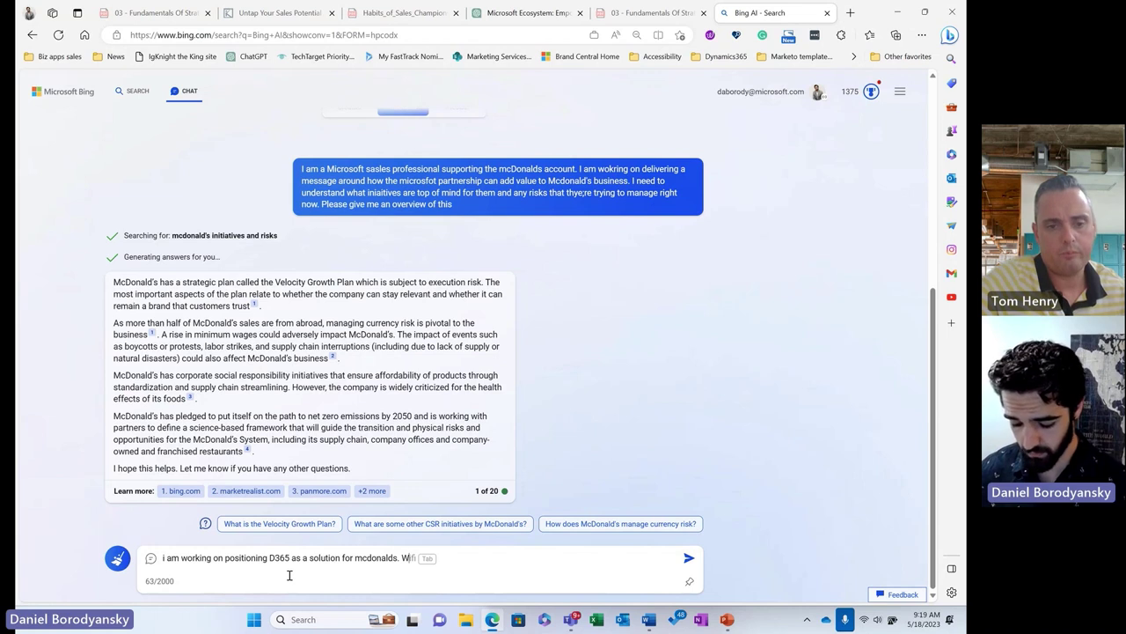
text(hat oth)
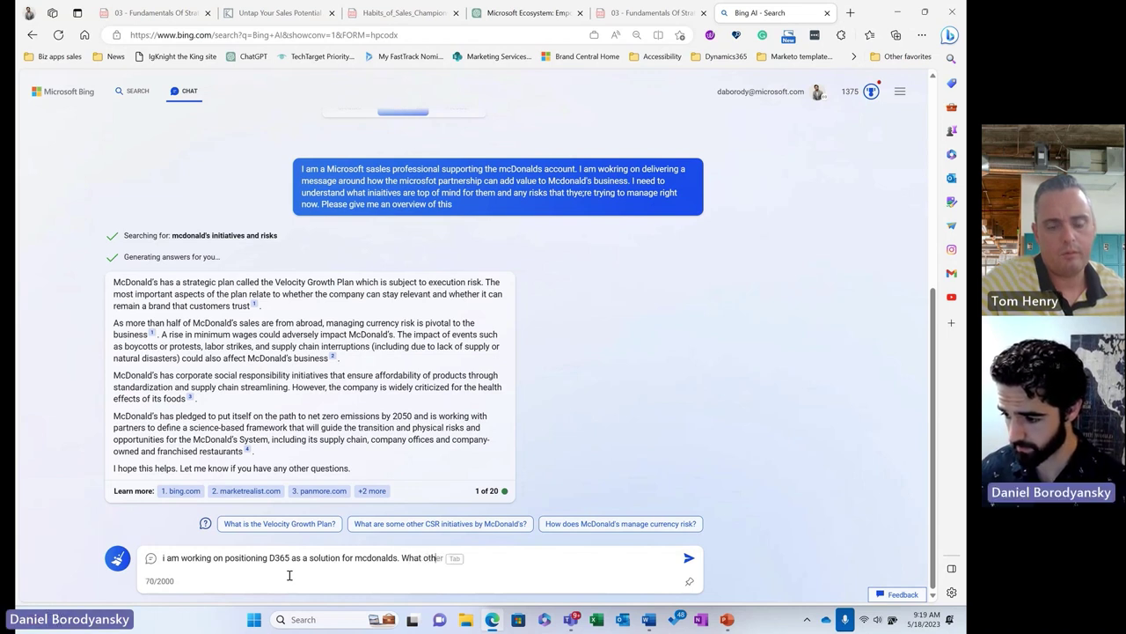
text(er are)
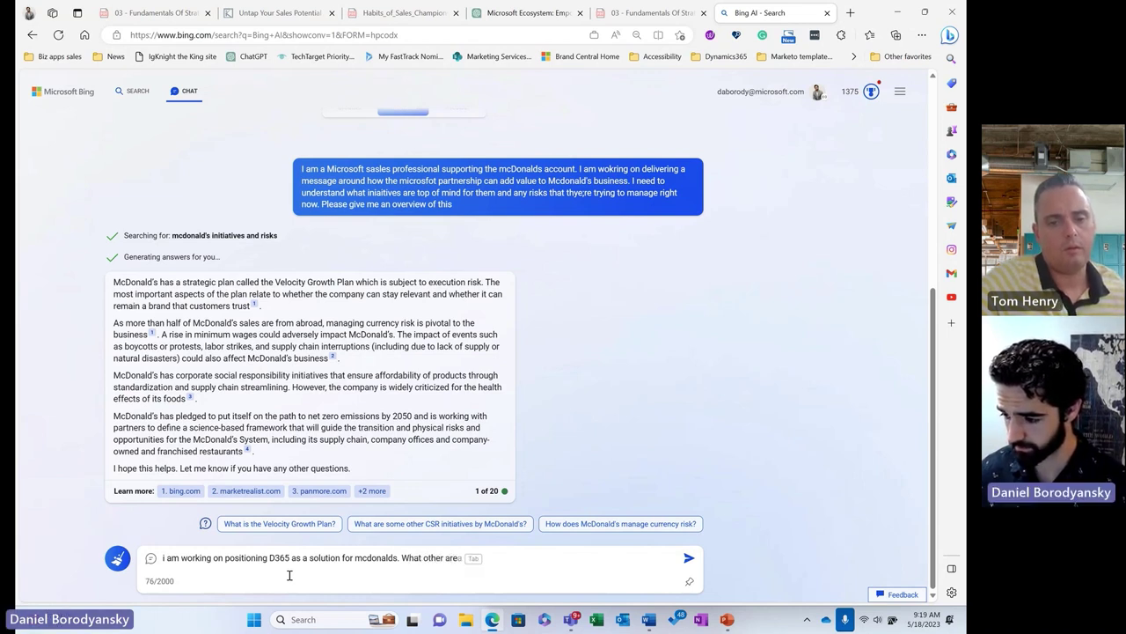
key(BackSpace)
key(BackSpace)
key(BackSpace)
key(BackSpace)
key(BackSpace)
key(BackSpace)
key(BackSpace)
key(BackSpace)
key(BackSpace)
key(BackSpace)
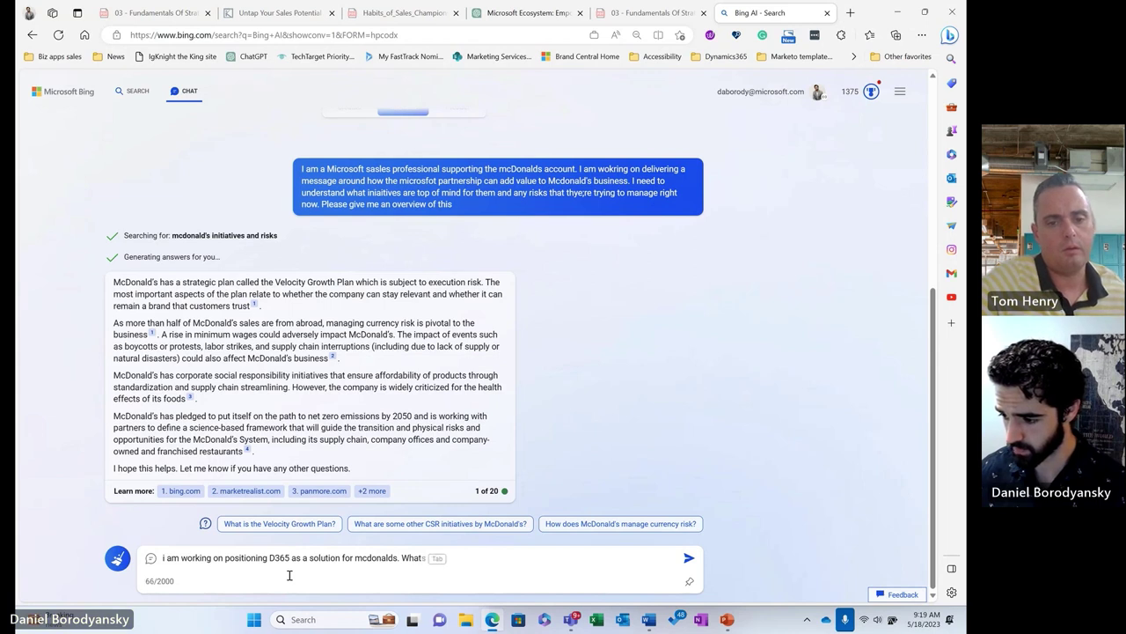
key(BackSpace)
Step: Complete the follow-up prompt with "Is there any linkage i can find to build a point of view around this?" and submit it
text(Is )
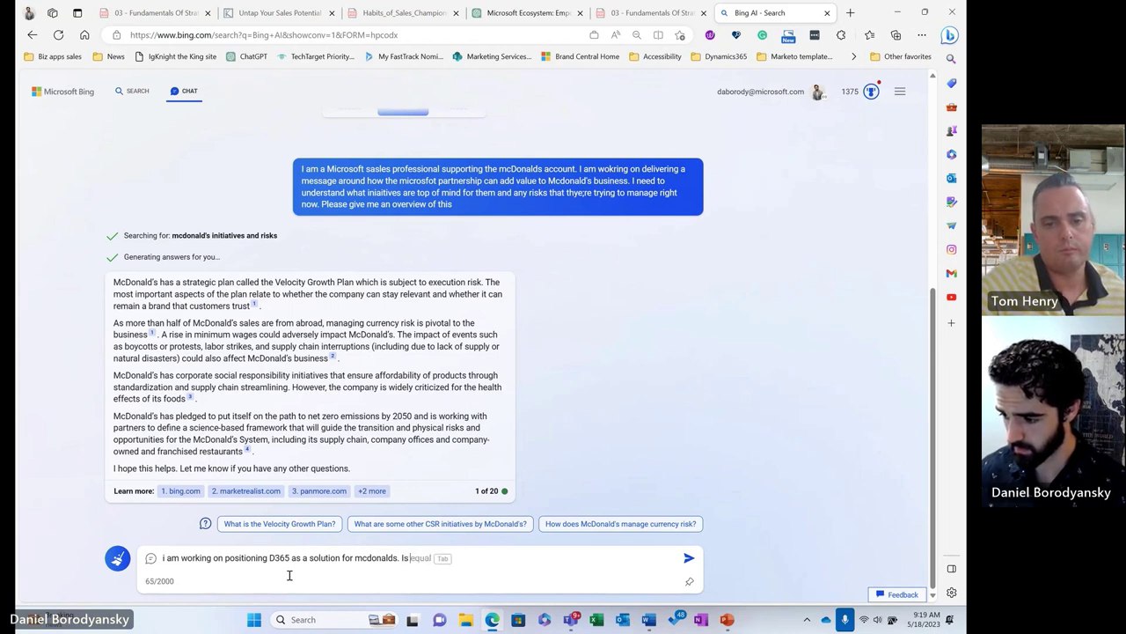
text(there any li)
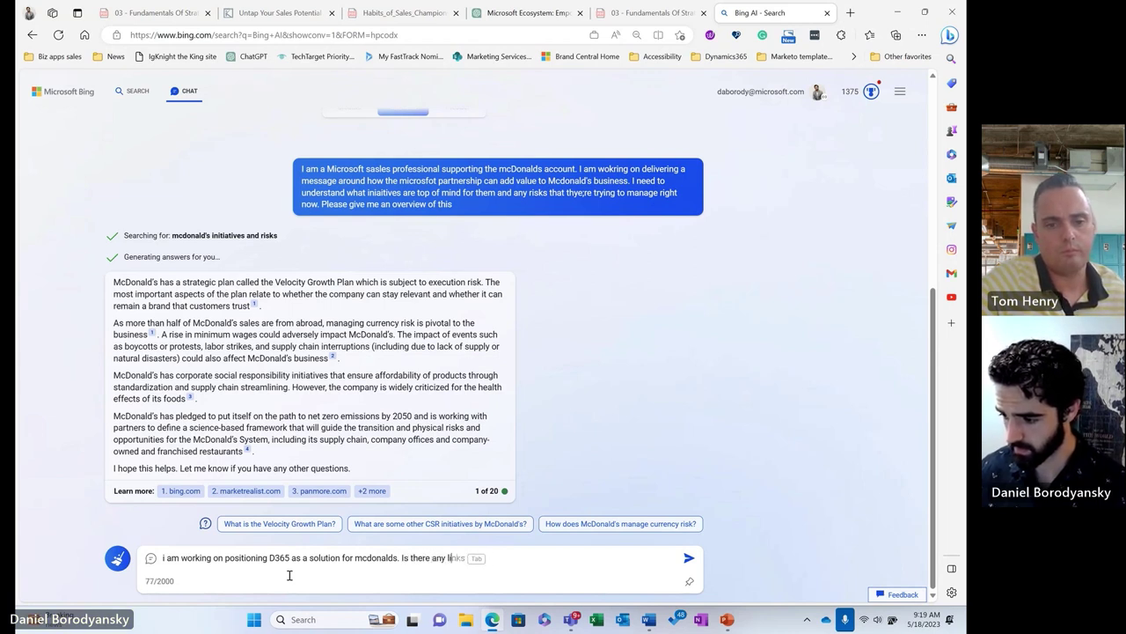
text(nkage i can )
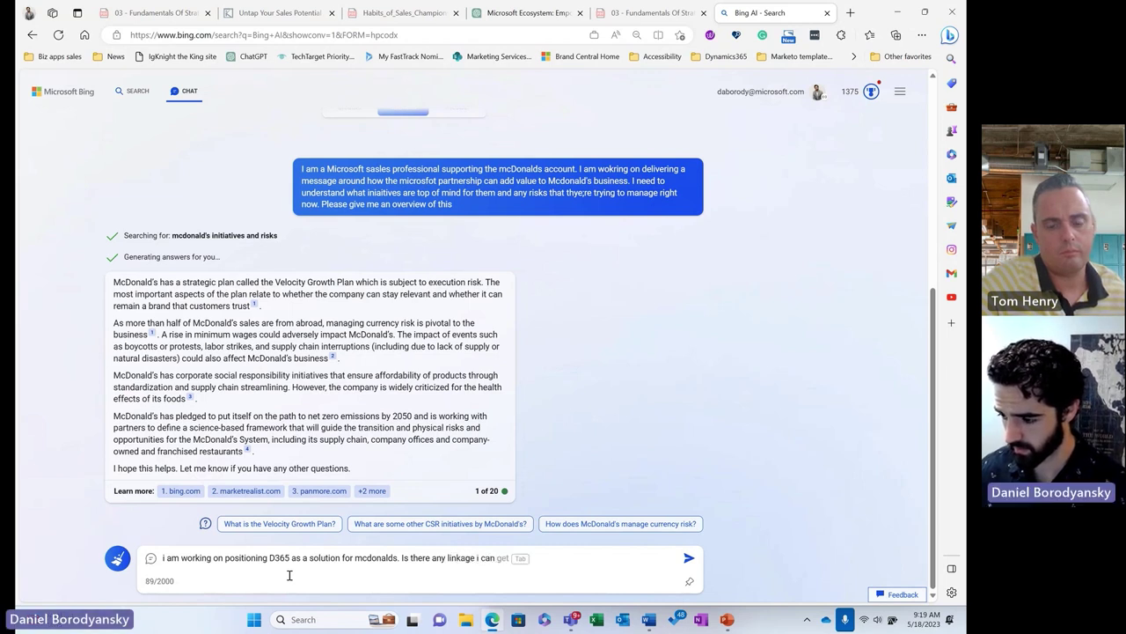
text(f)
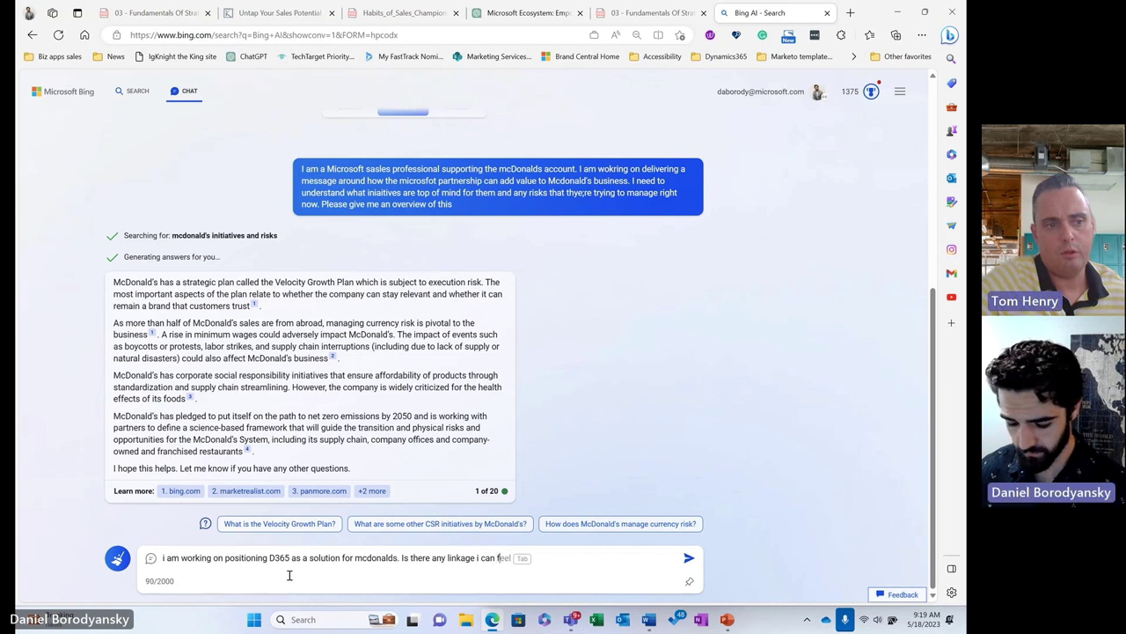
text(ind to )
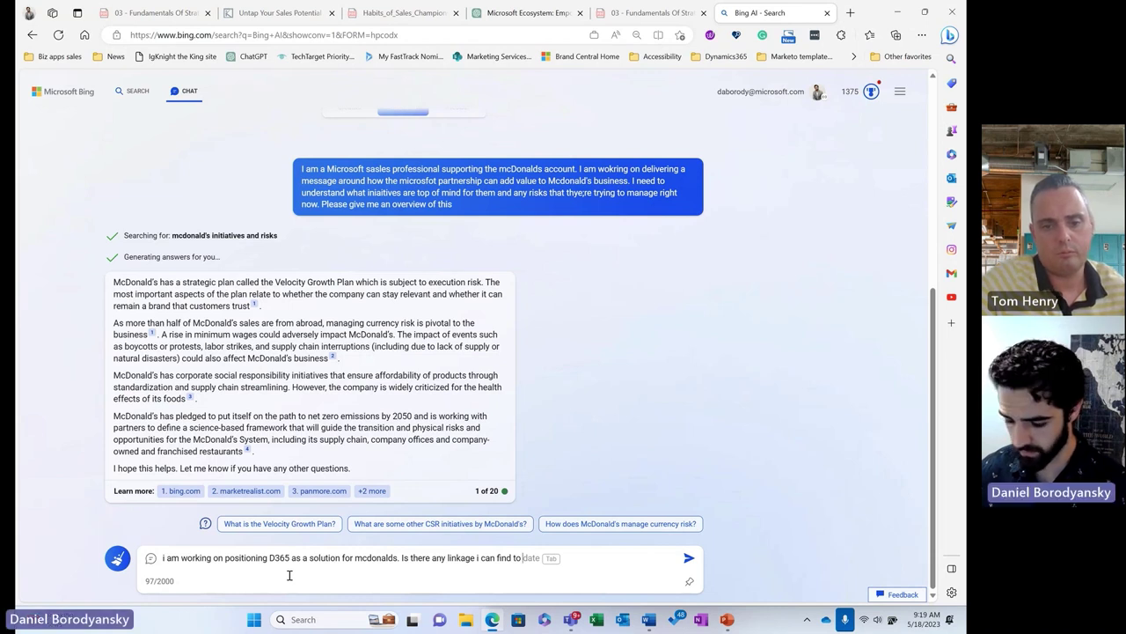
text(build a point of view are)
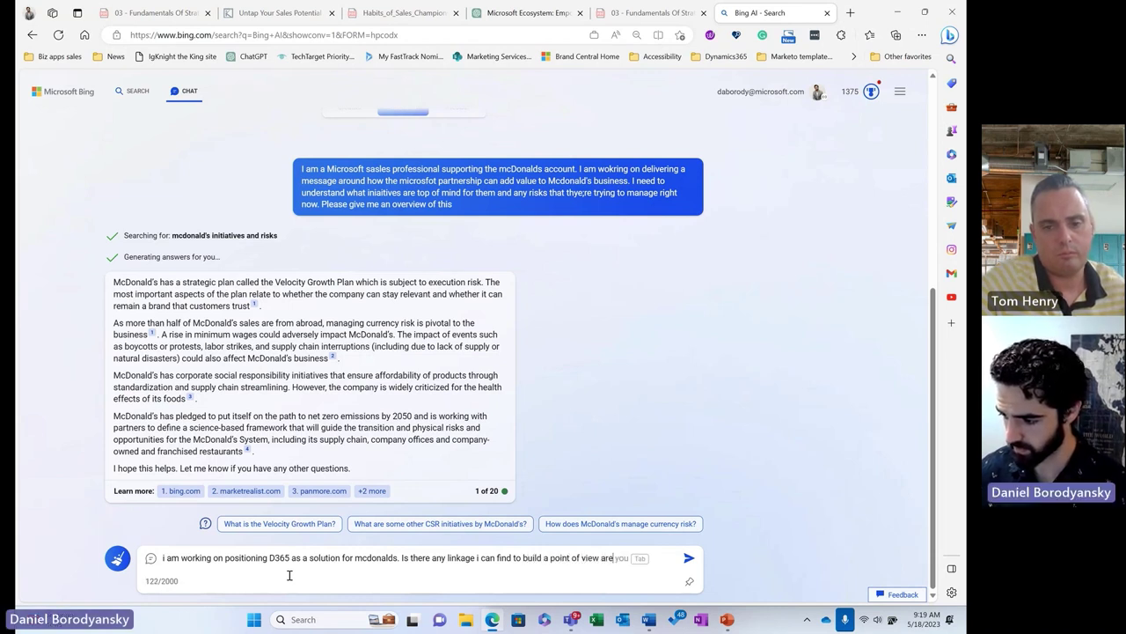
key(BackSpace)
text(ound D365?)
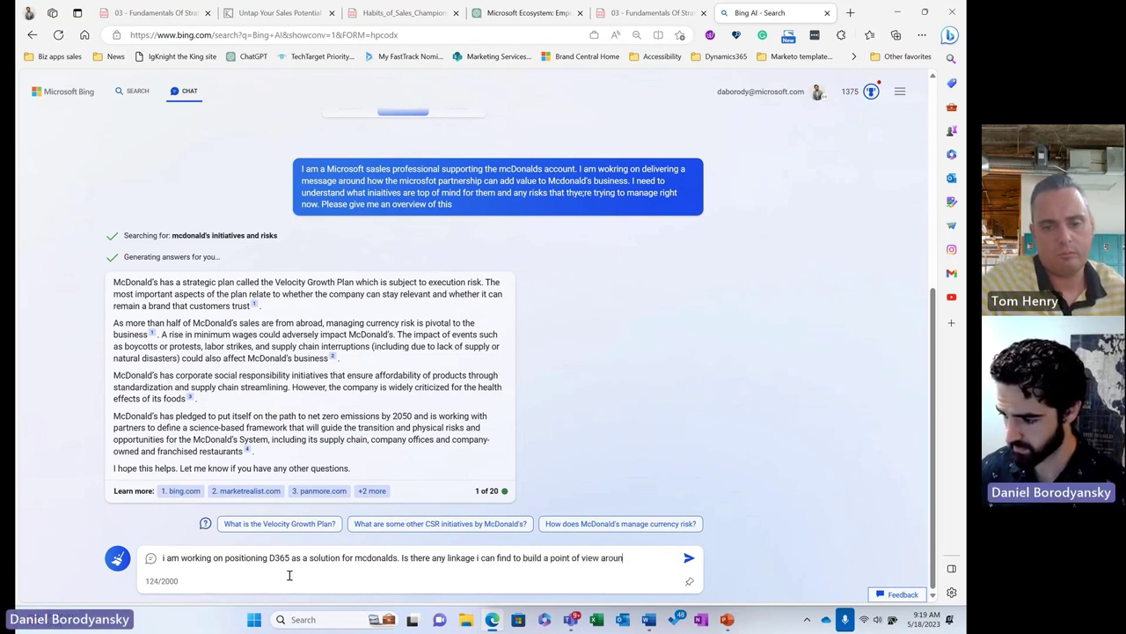
key(Return)
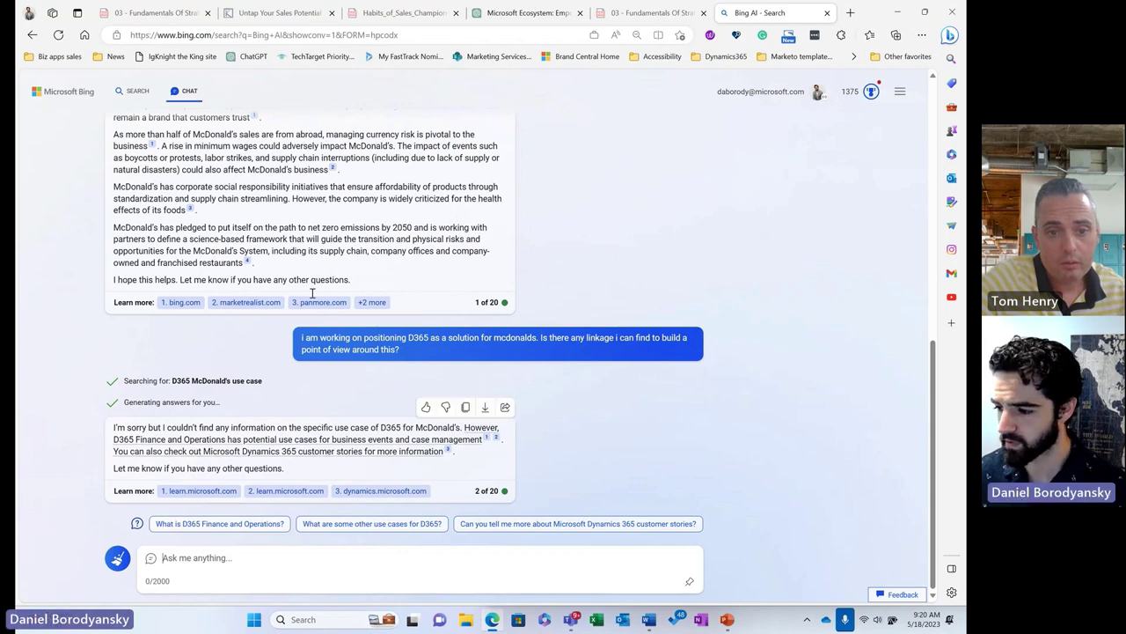
Step: Select the four paragraphs of the McDonald's initiatives and risks answer for reuse, and switch to the Microsoft Ecosystem conversation in ChatGPT
scroll(155, 162, up, 3)
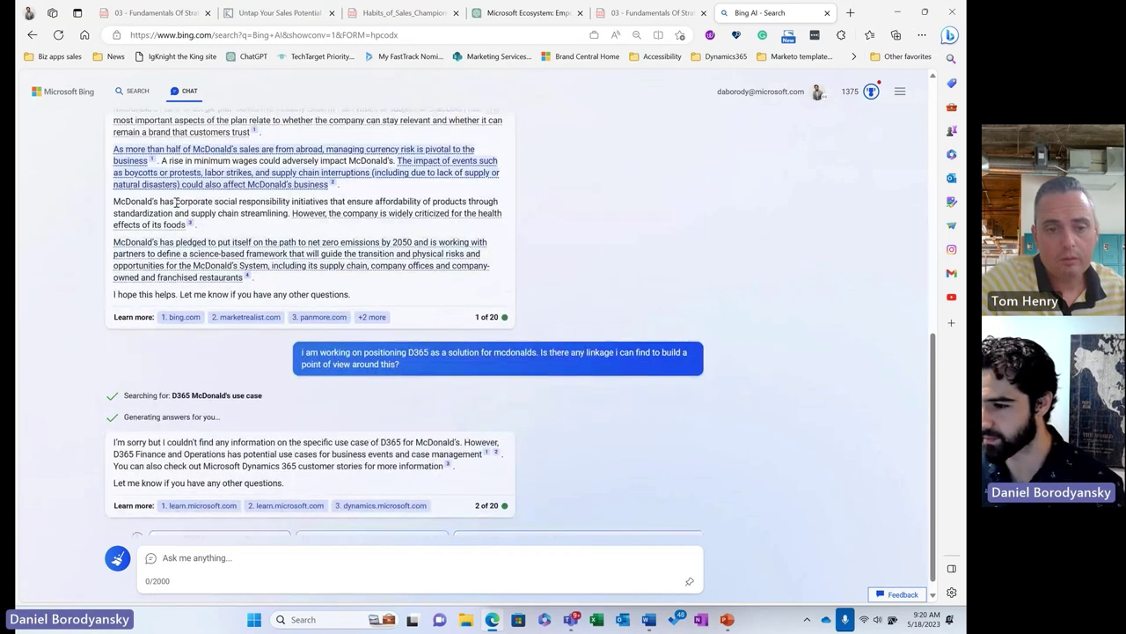
scroll(114, 249, up, 2)
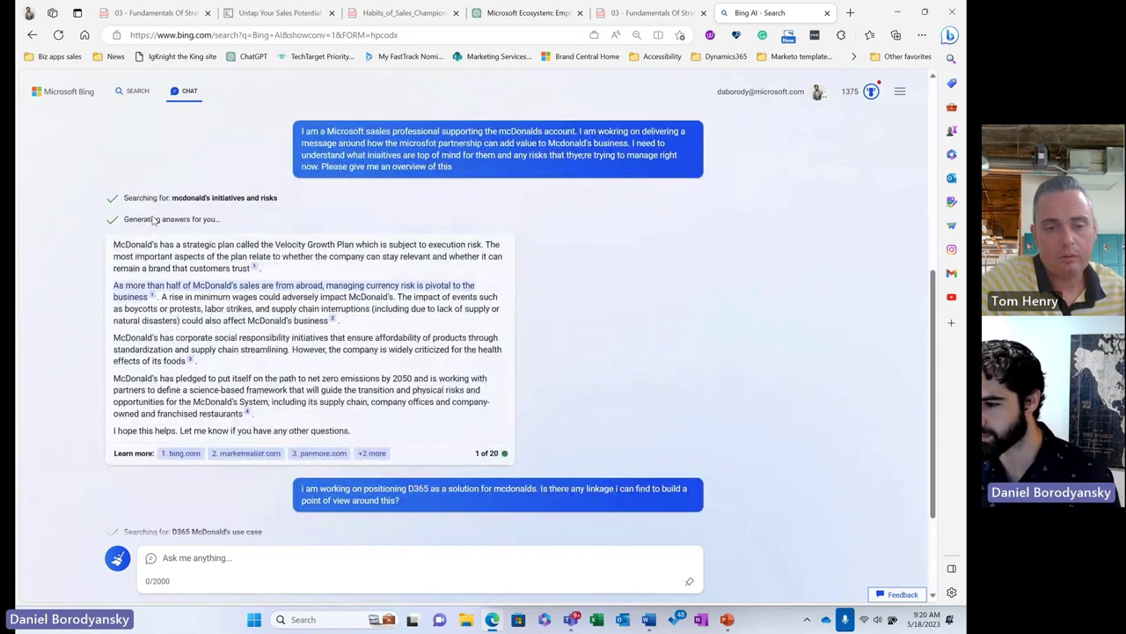
drag(114, 252, 271, 427)
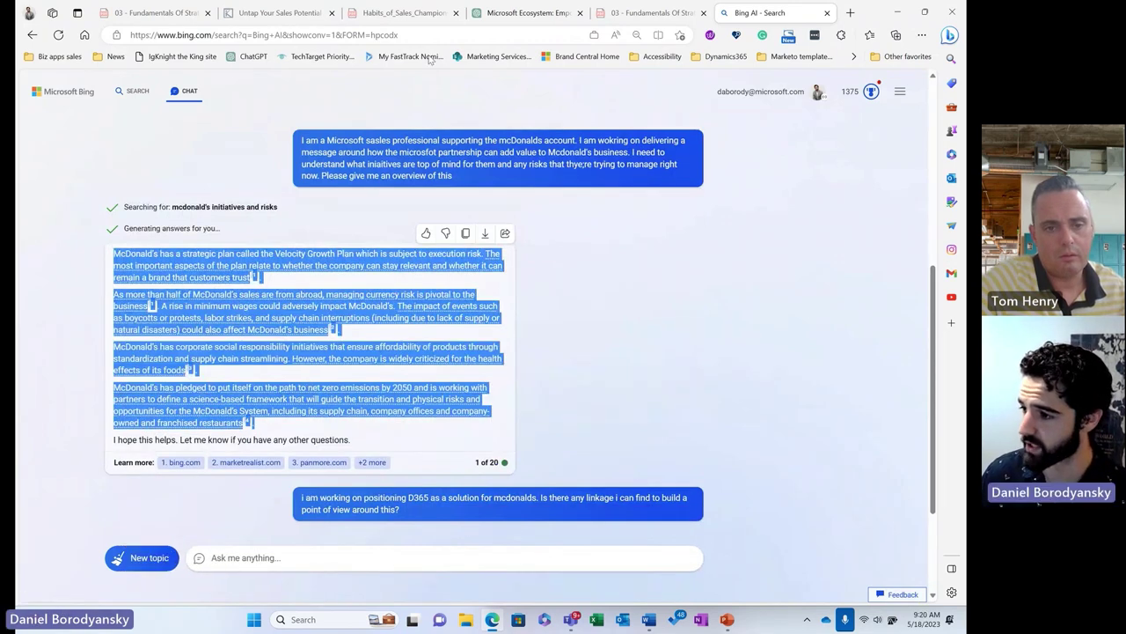
click(531, 13)
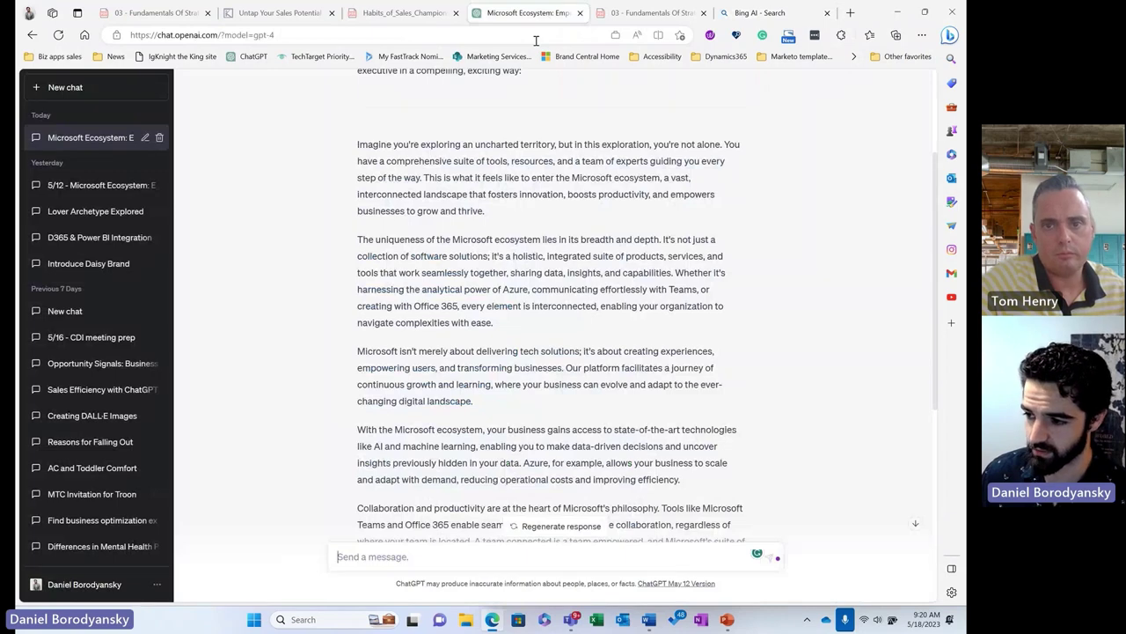
scroll(475, 325, down, 5)
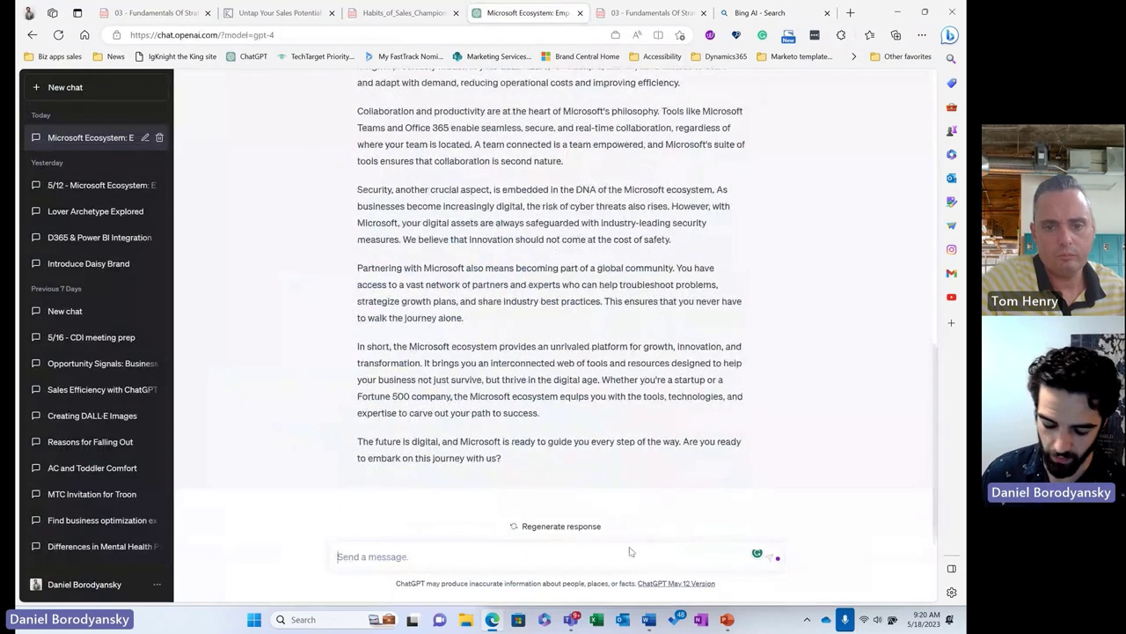
Step: Start a new message stating "I did some research on Mcdonalds and here's some of the things top of mind for them."
text(I di)
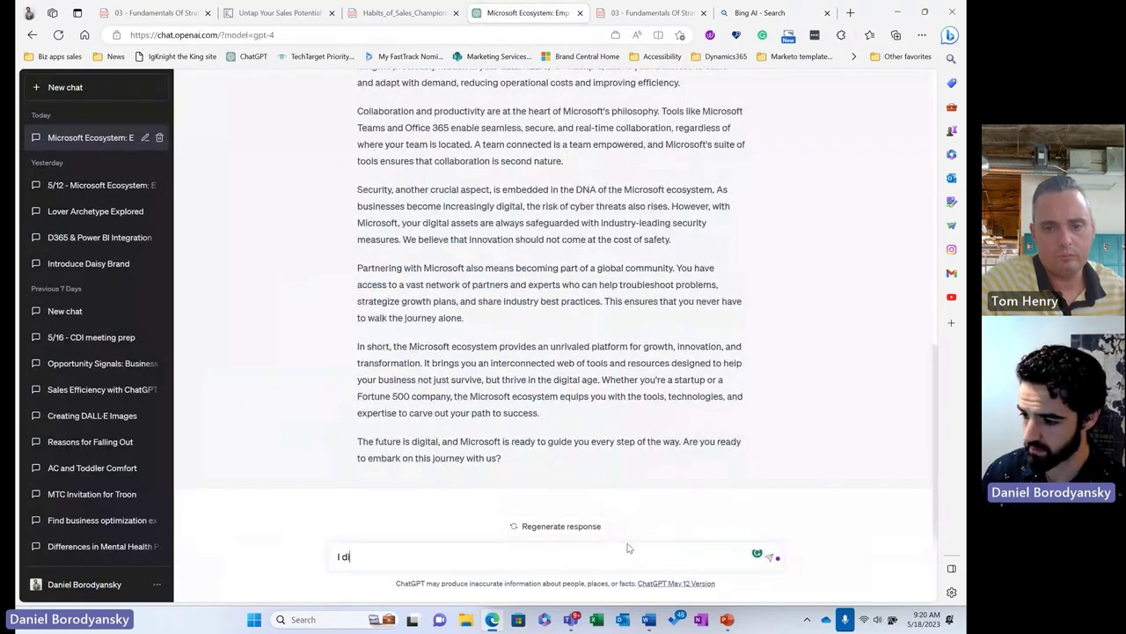
text(d some research o)
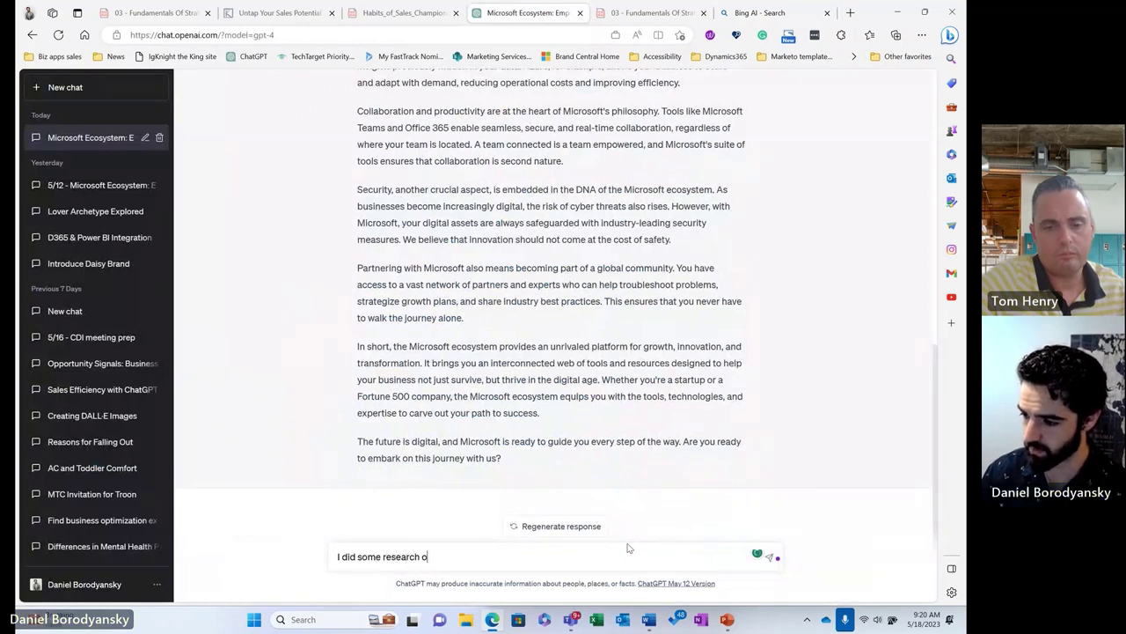
text(n Mcdonal)
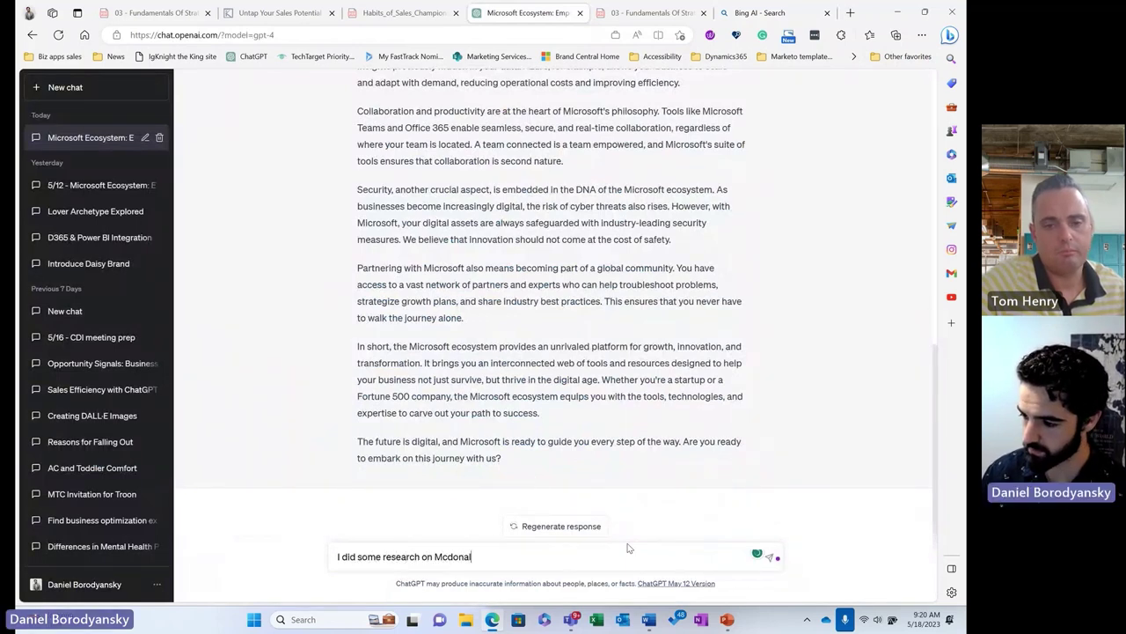
text(ds and here's some )
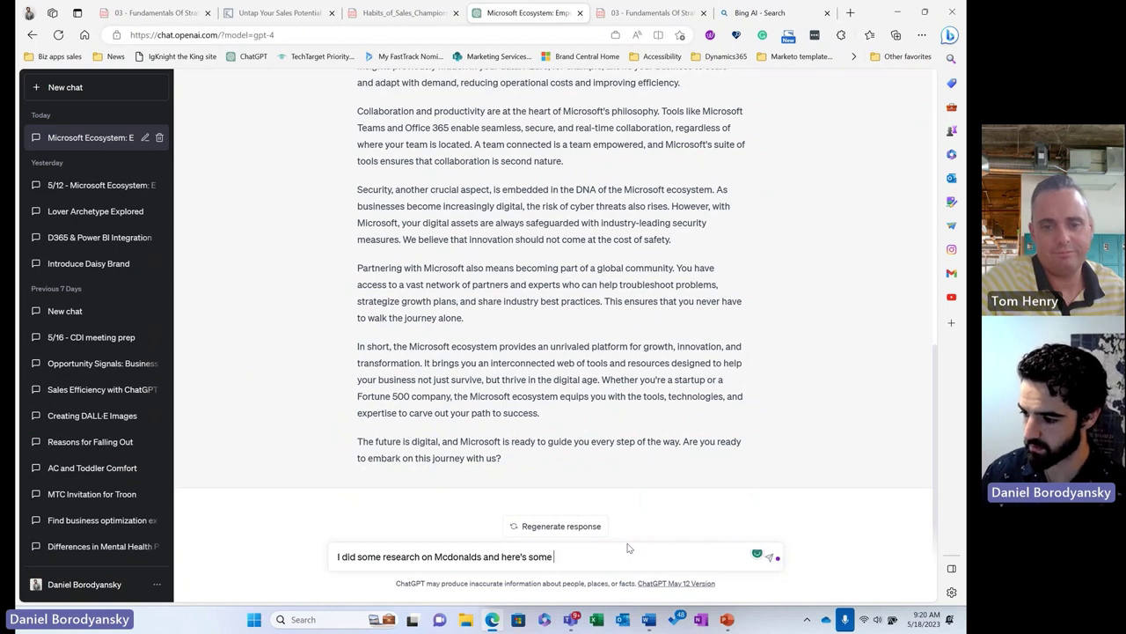
text(of the things top o)
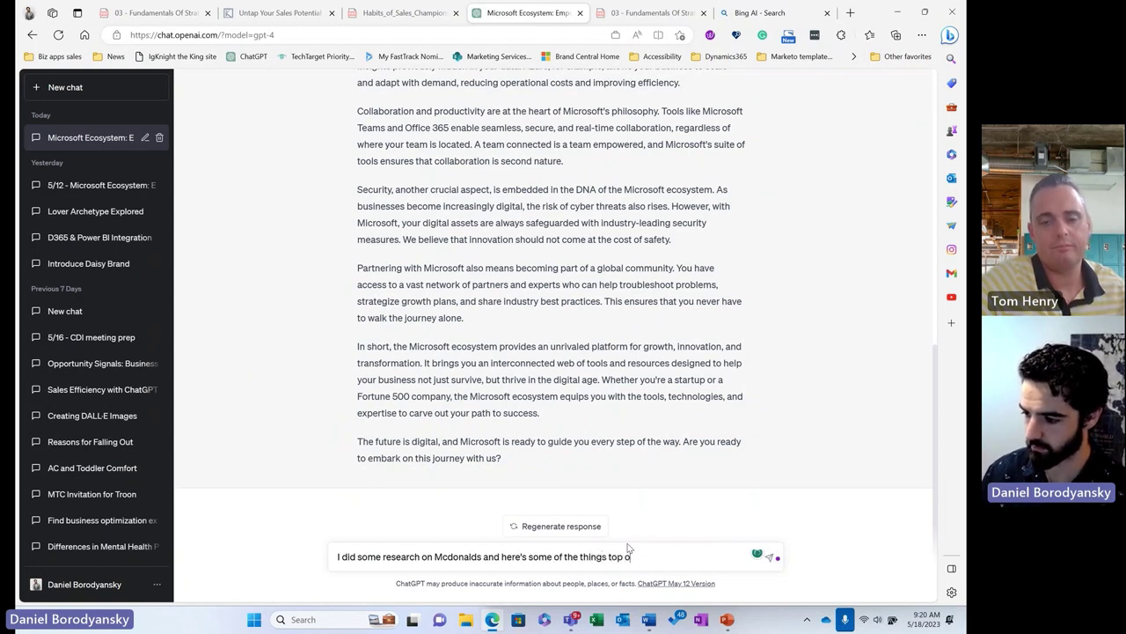
text(f mind for them. )
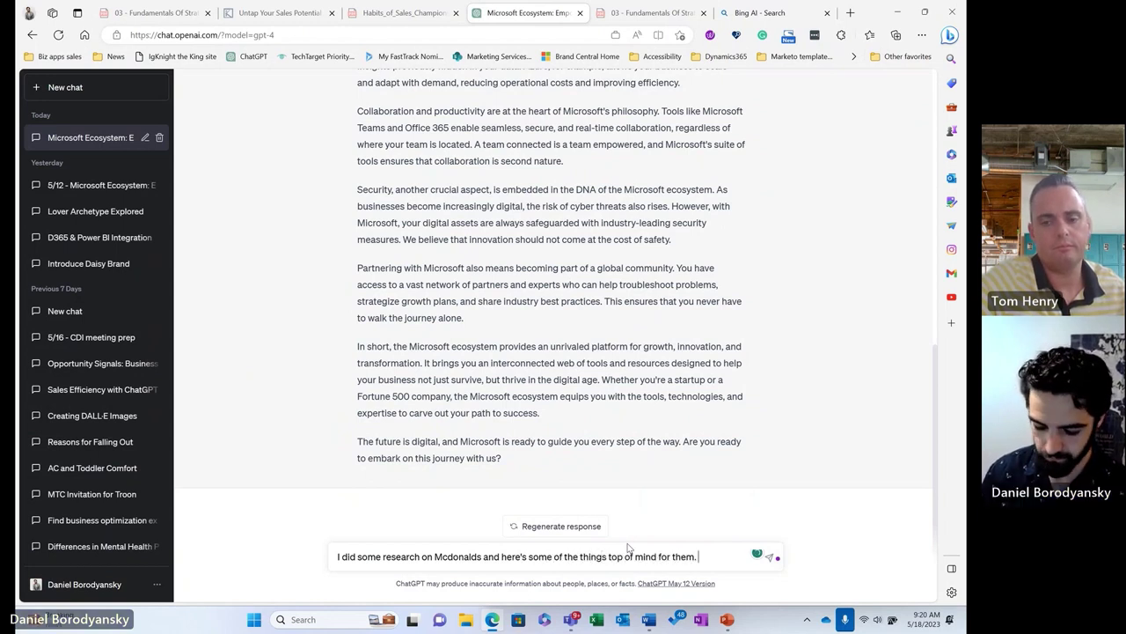
Step: Add the request "Please weave that into the talk track and" to the message
text(Pleas)
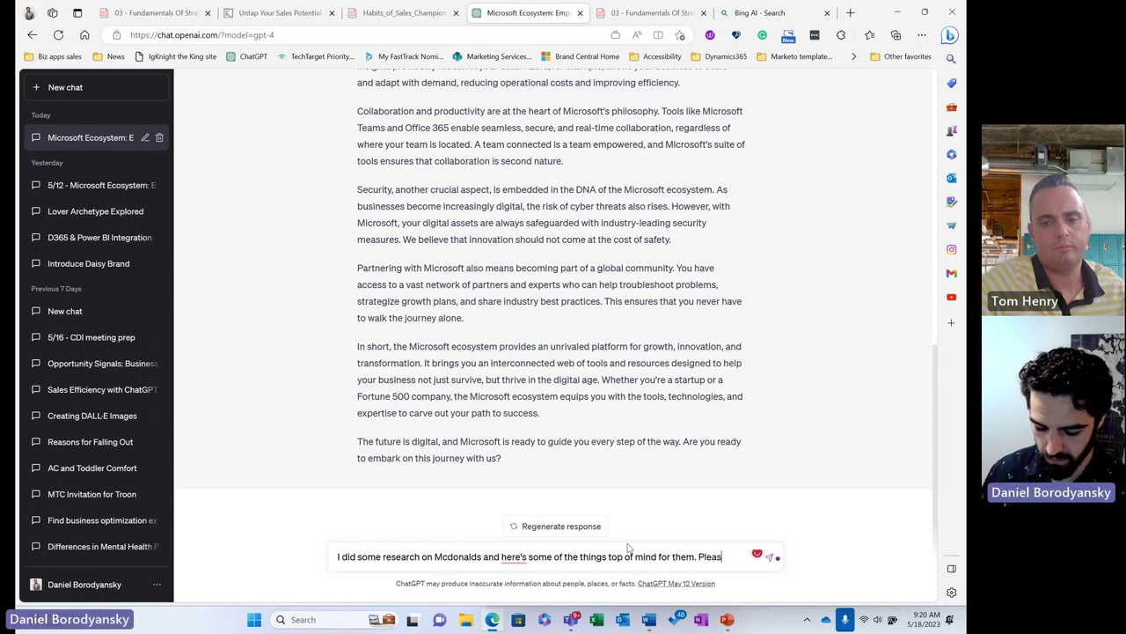
text(e weave that int)
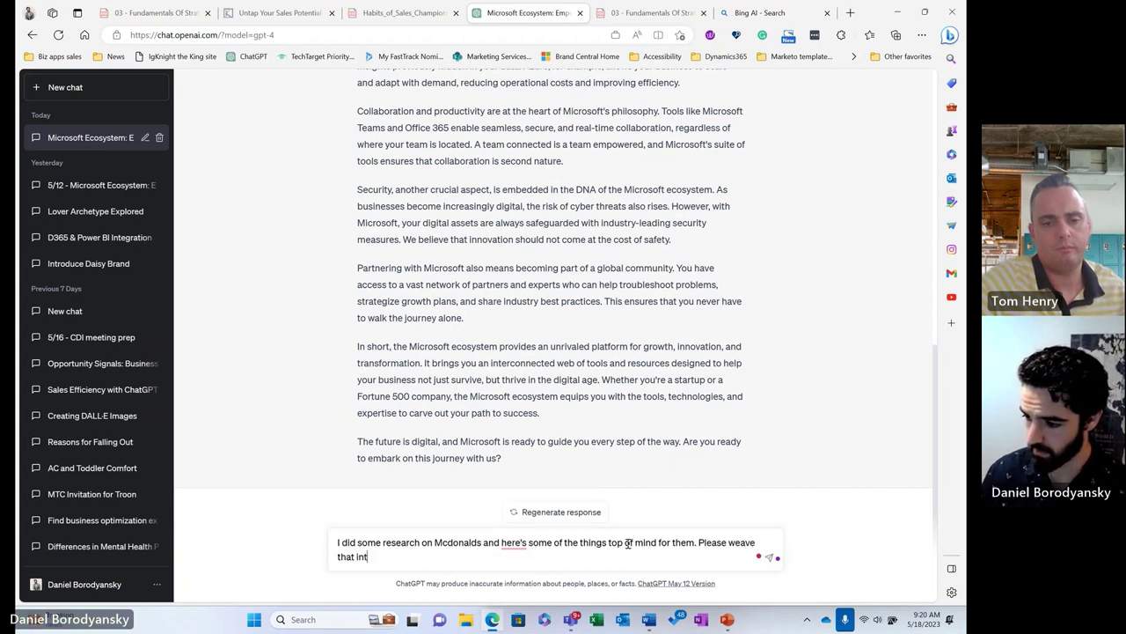
text(ro the talk track a)
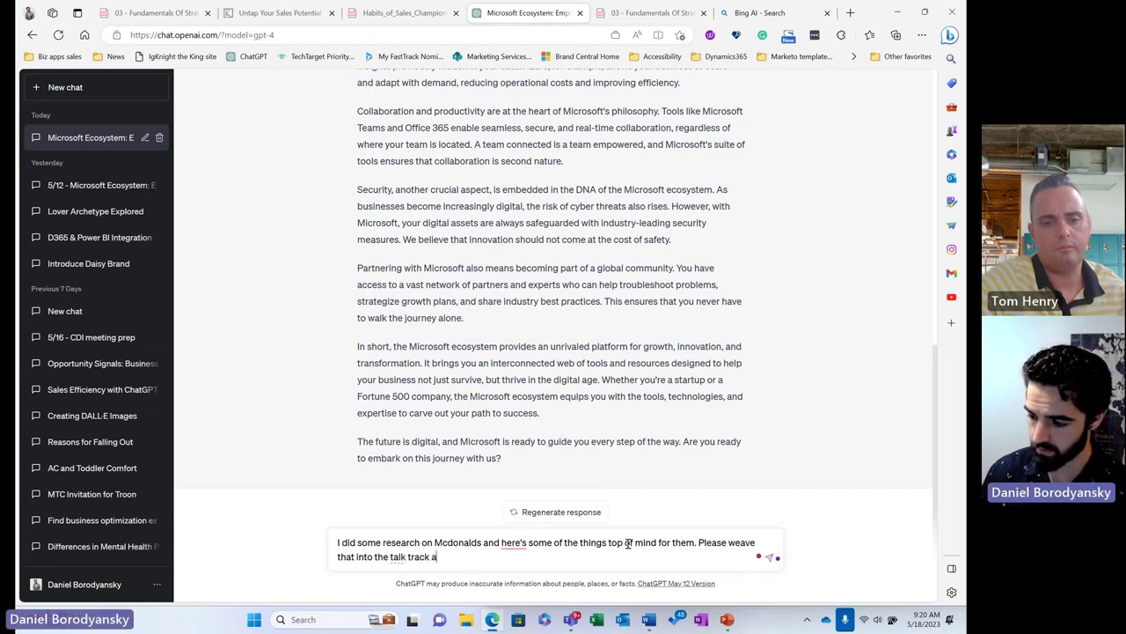
text(nd)
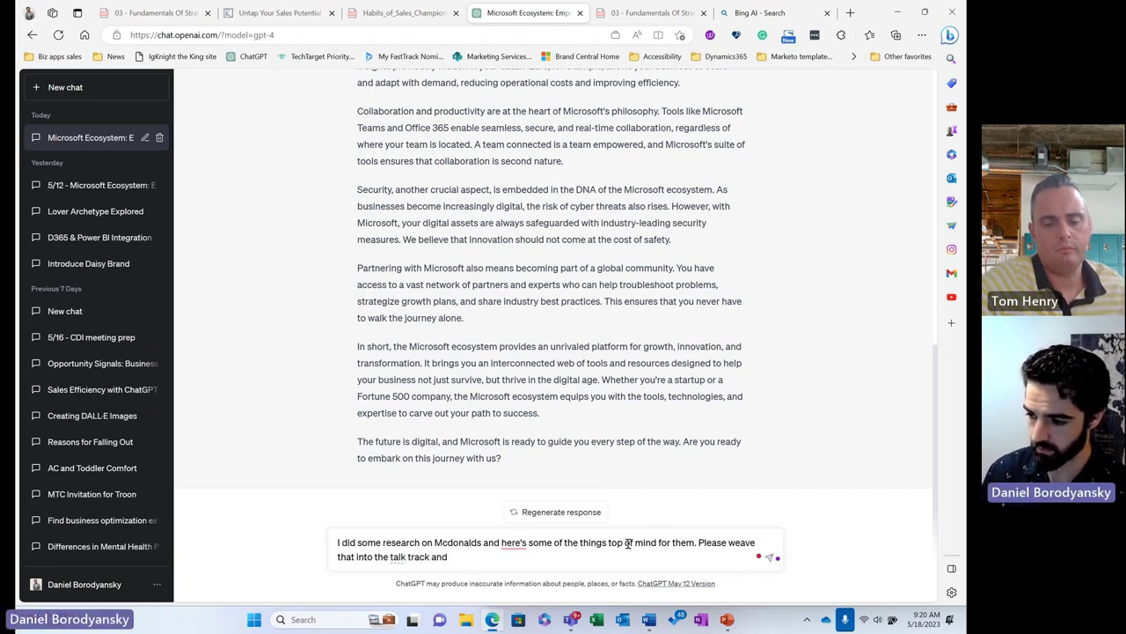
Step: Extend the request with "make the speech more compelling, relevant, and engaging."
text( make the)
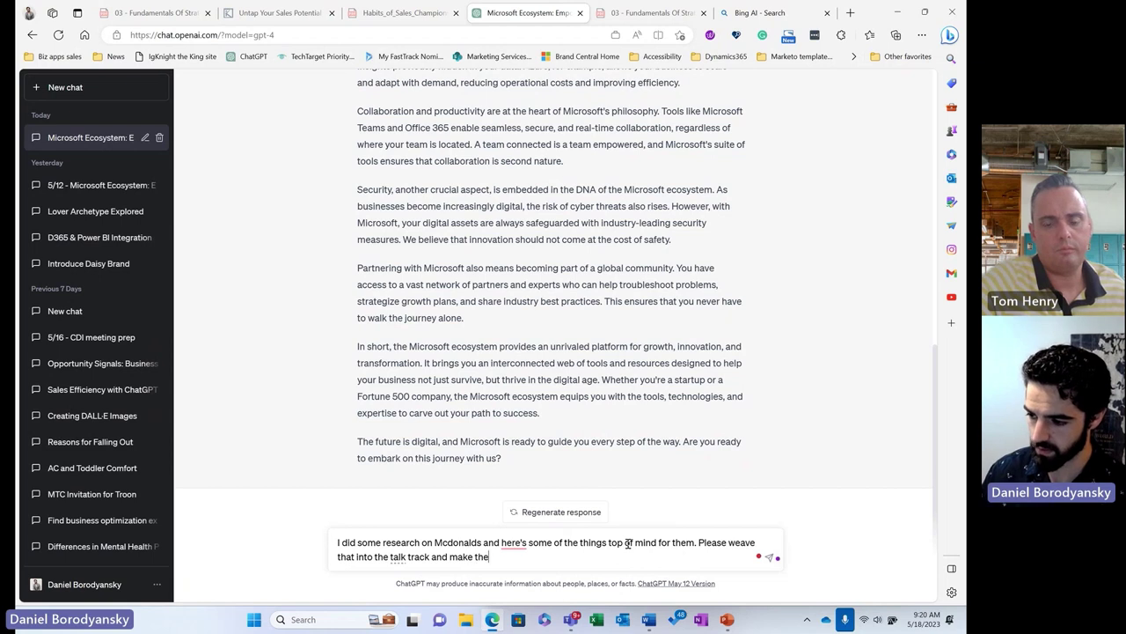
text( speech more )
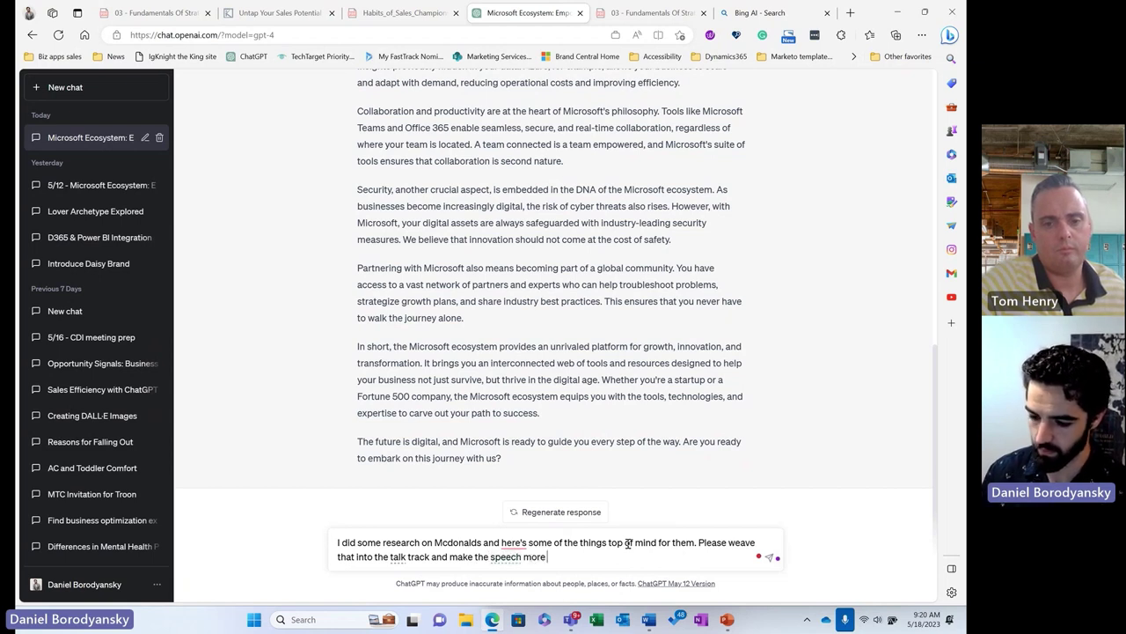
text(emo)
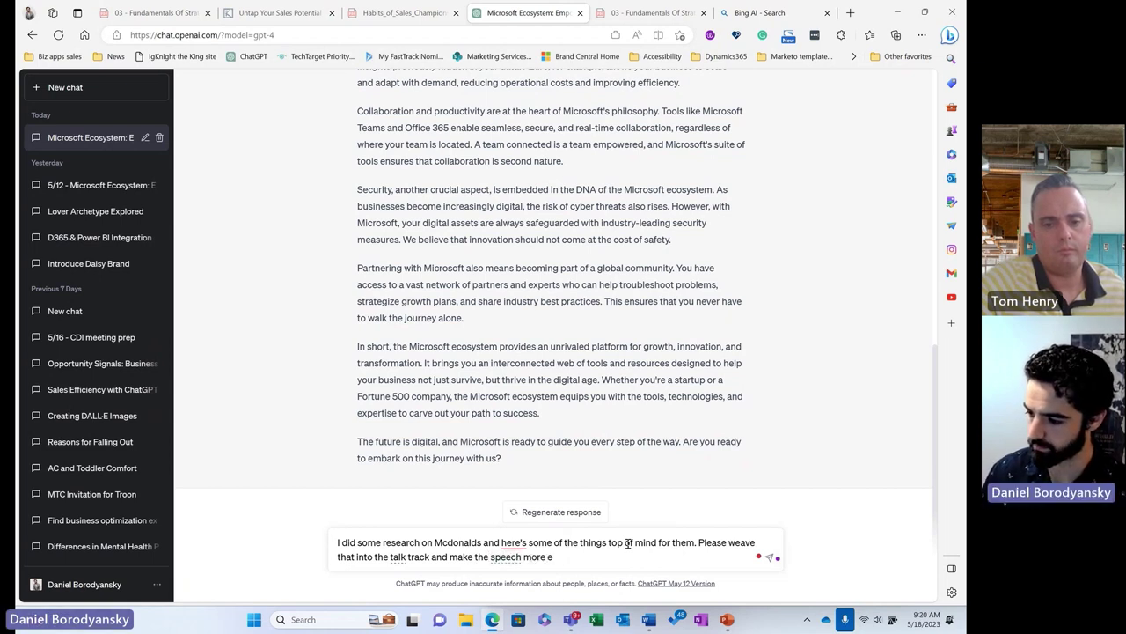
key(BackSpace)
text(em)
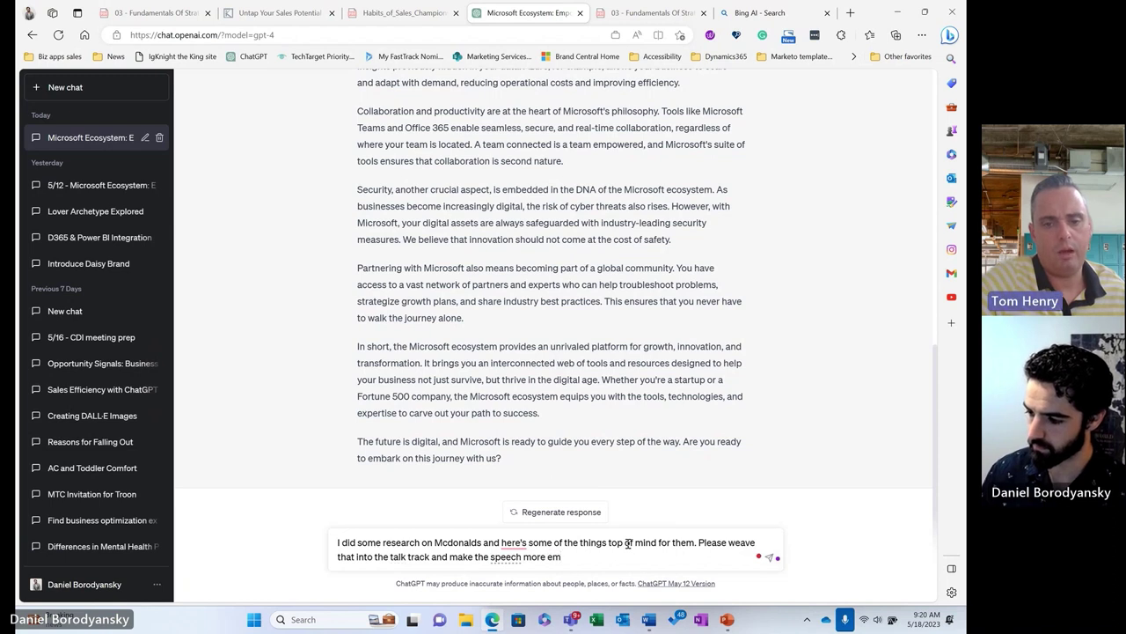
key(BackSpace)
key(BackSpace)
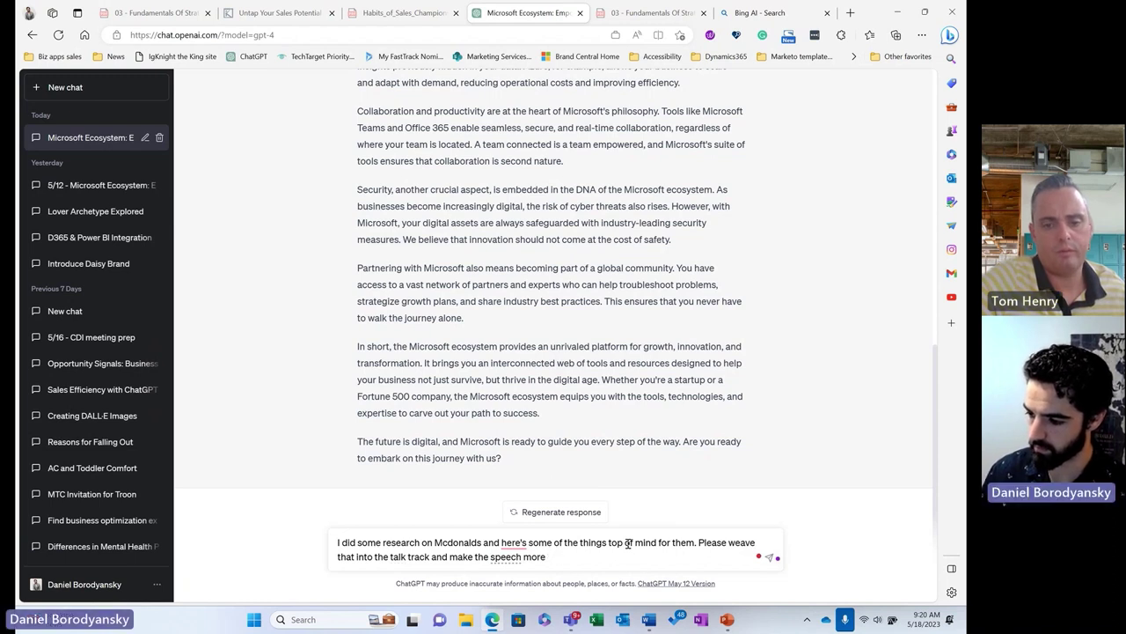
text(compel)
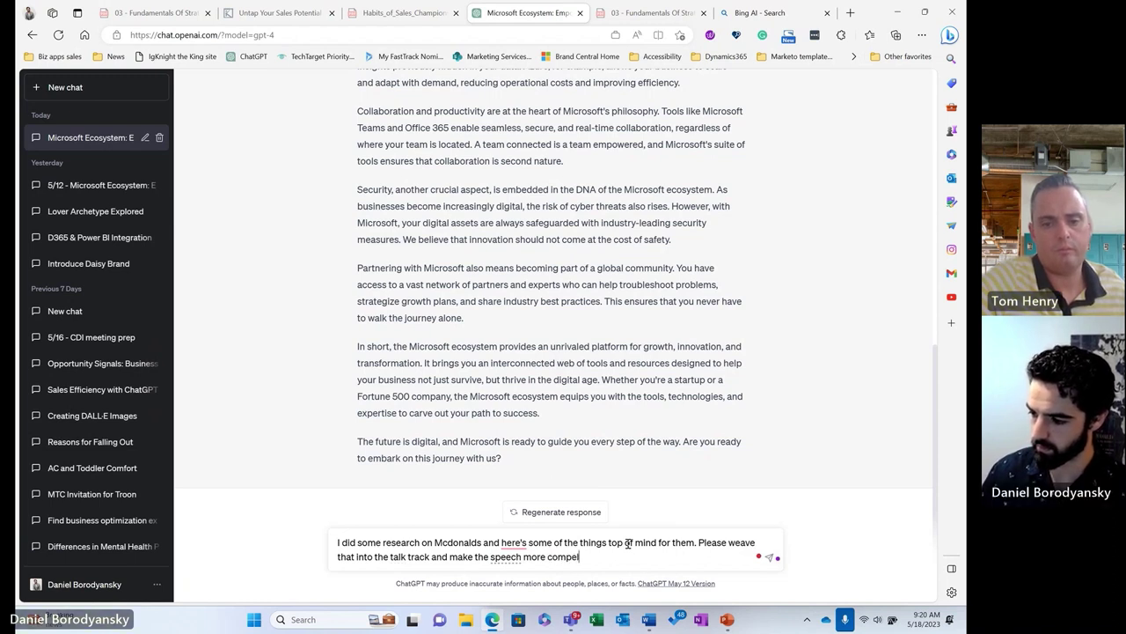
text(ling. relevant, and)
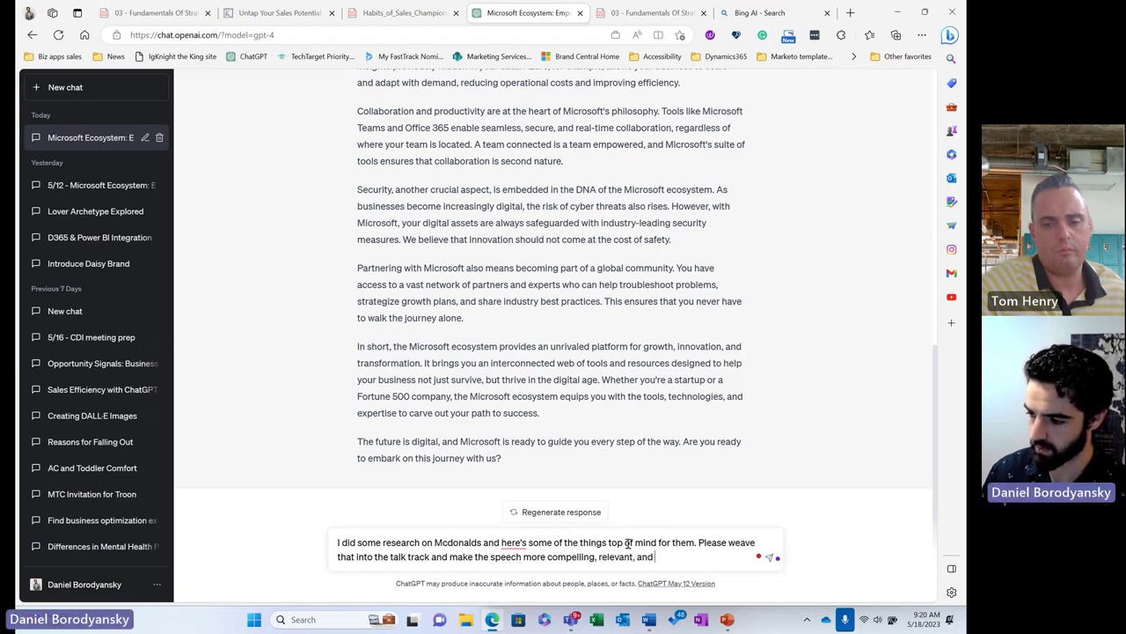
text( em)
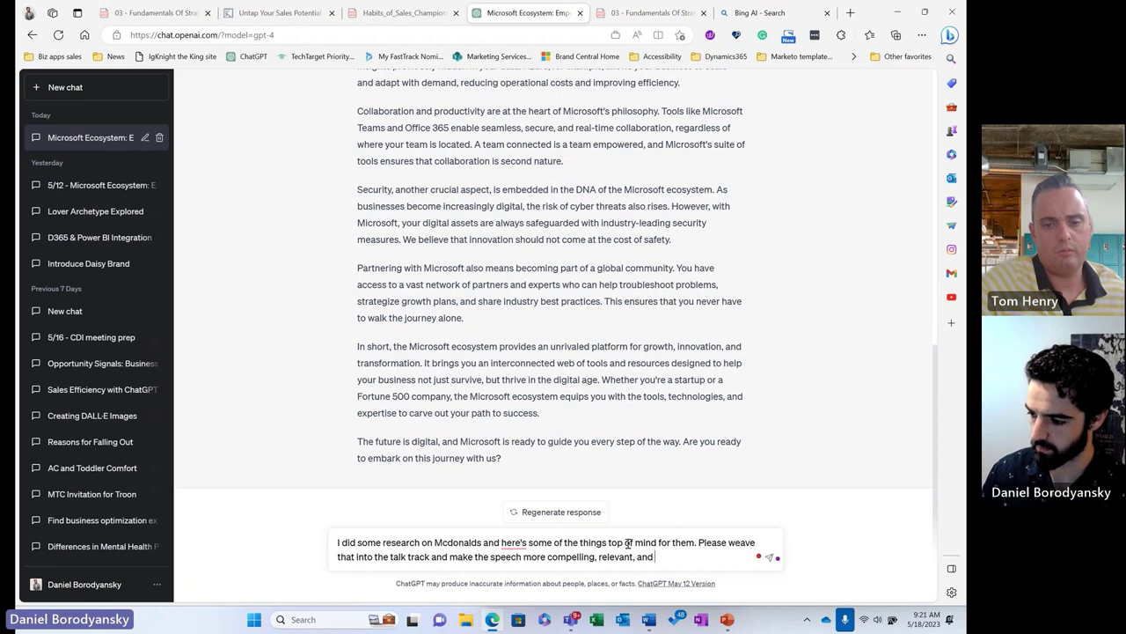
text(engg)
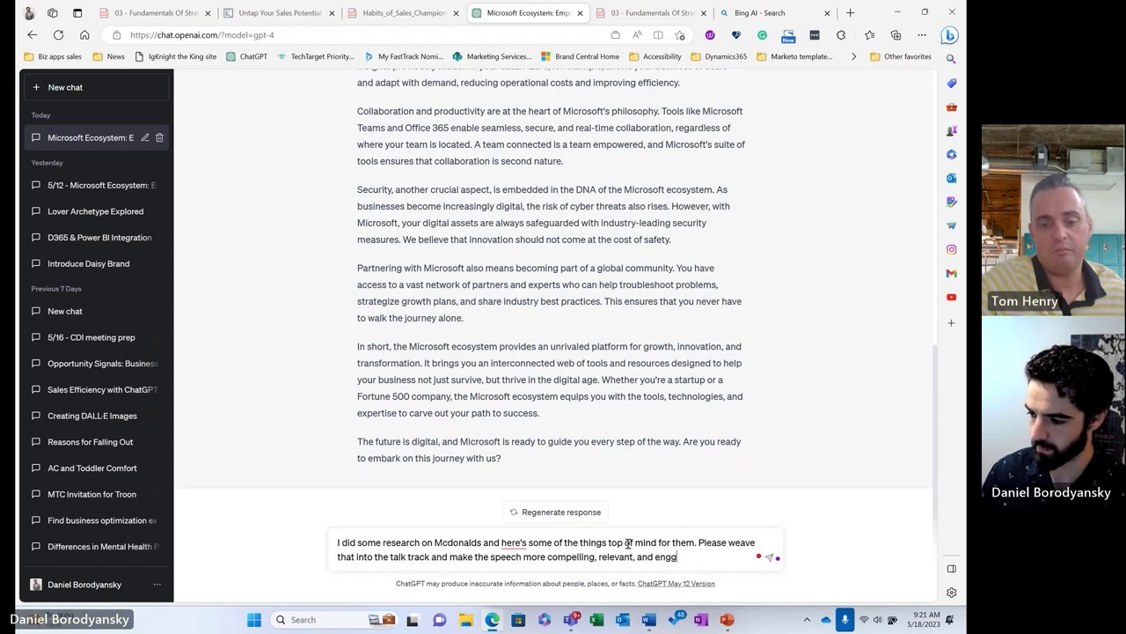
key(BackSpace)
text(aging. )
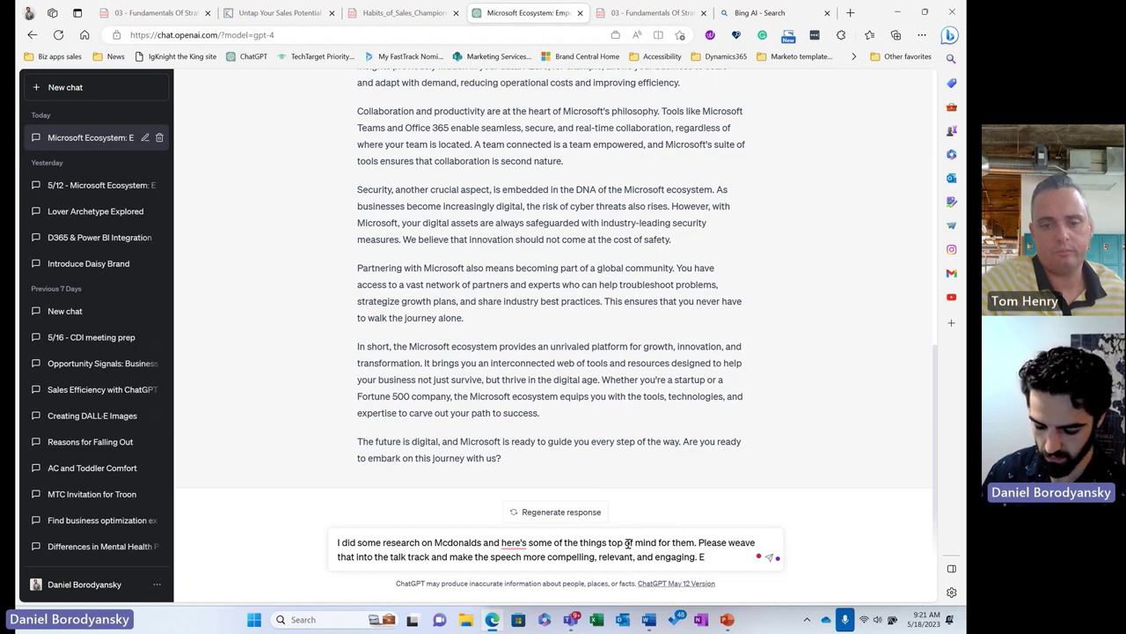
Step: Add the style instruction "Embody the voice of Steve Jobs." to the message
text(Emb)
key(BackSpace)
text(mbody the vo)
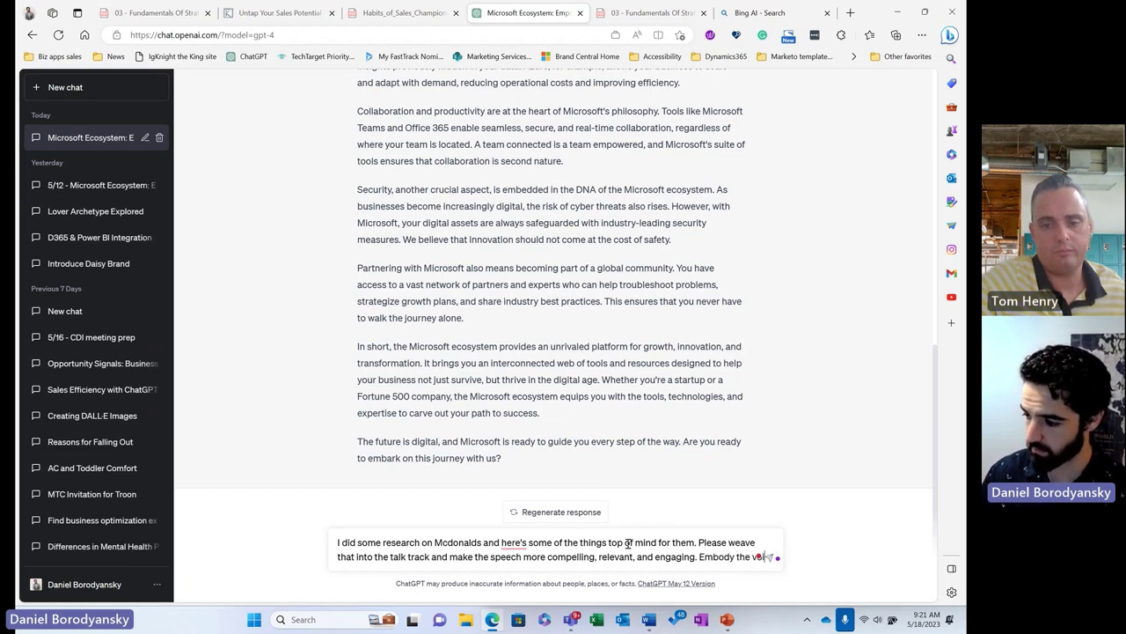
text(ice of Steve Jobs.)
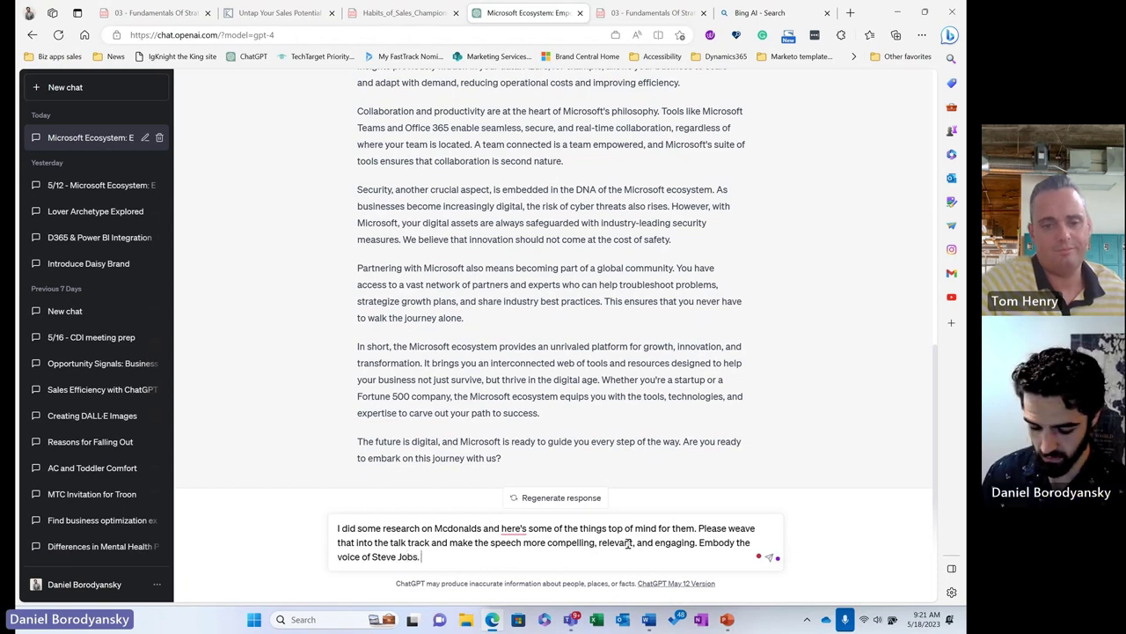
Step: Submit the request to weave the McDonald's research into the talk track in Steve Jobs' voice
key(Return)
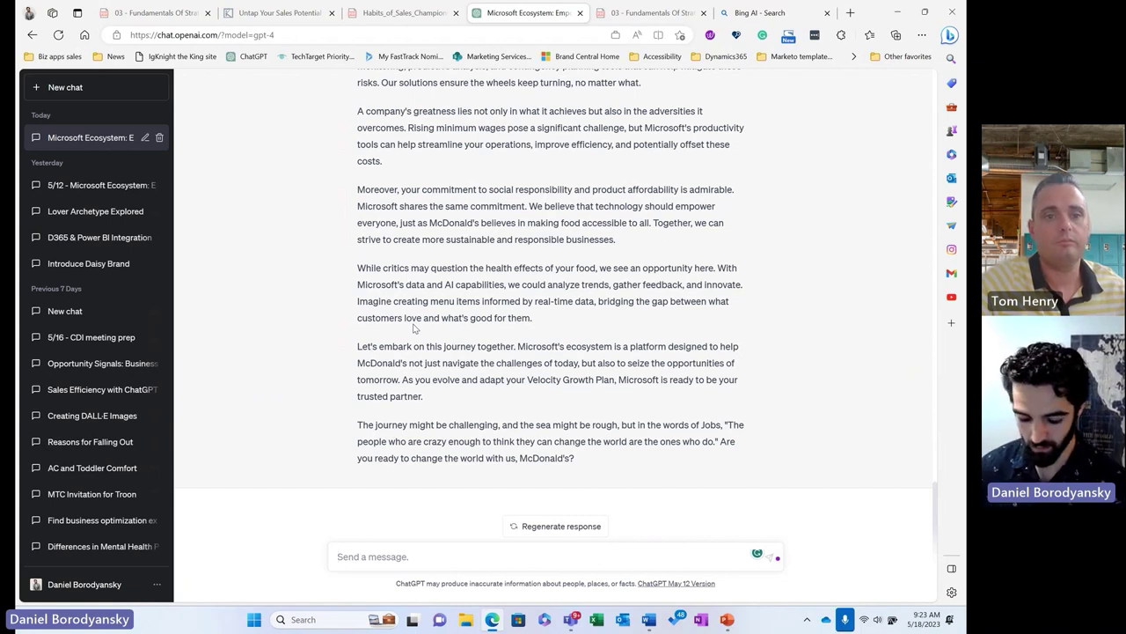
Step: Draft the prompt "based on this talk track I need to create a power point presentation with 5 slides"
text(I need to create a power poin)
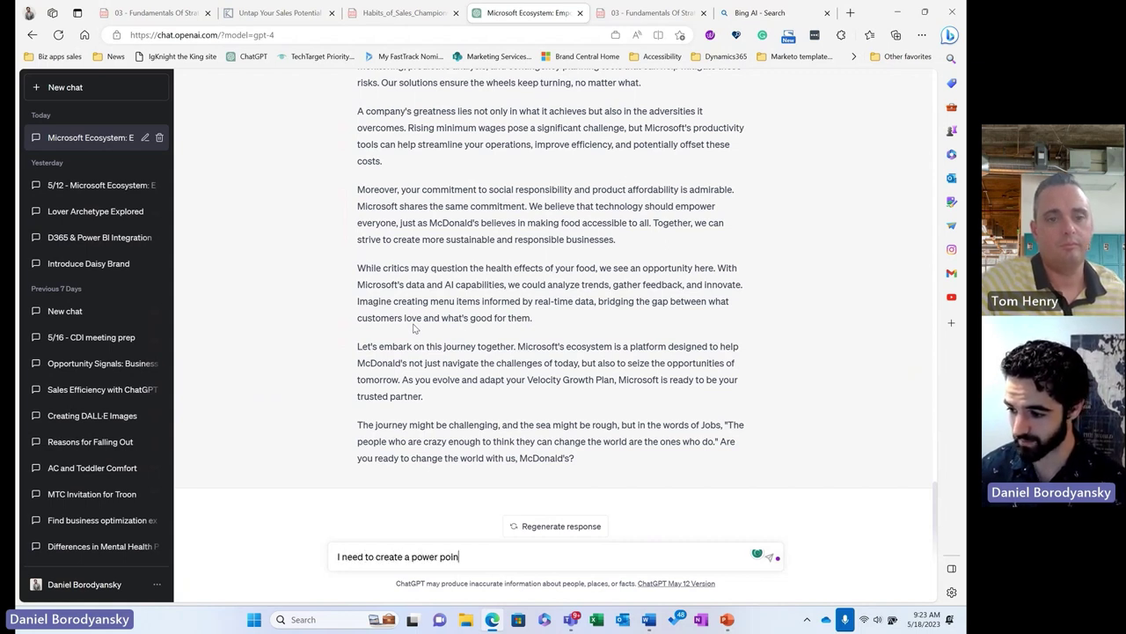
text(t pre)
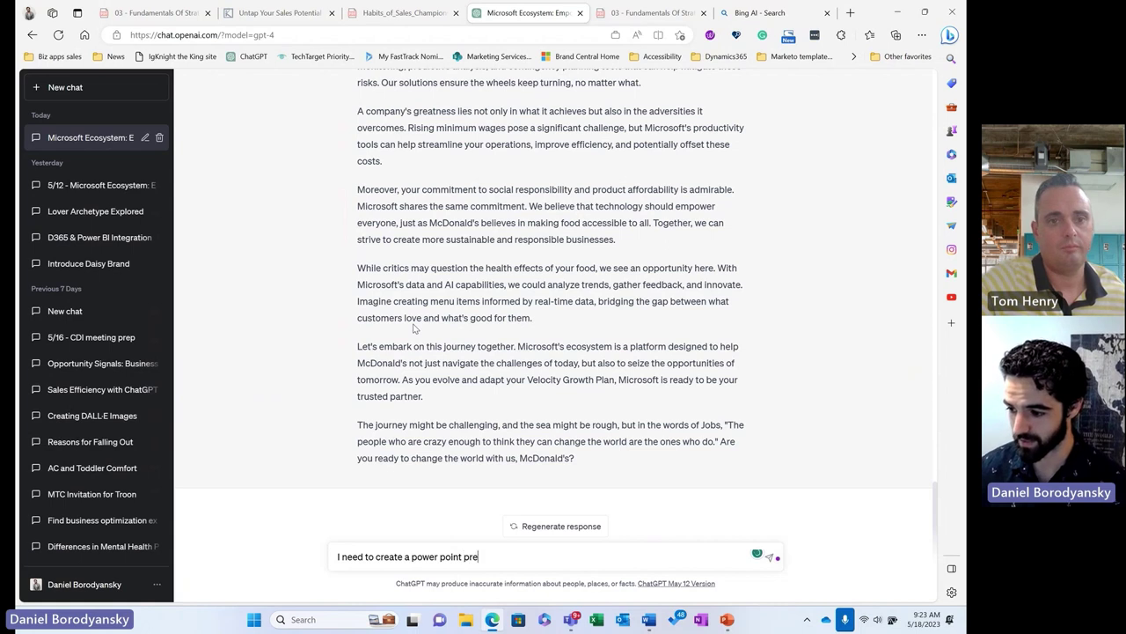
text(sentation with )
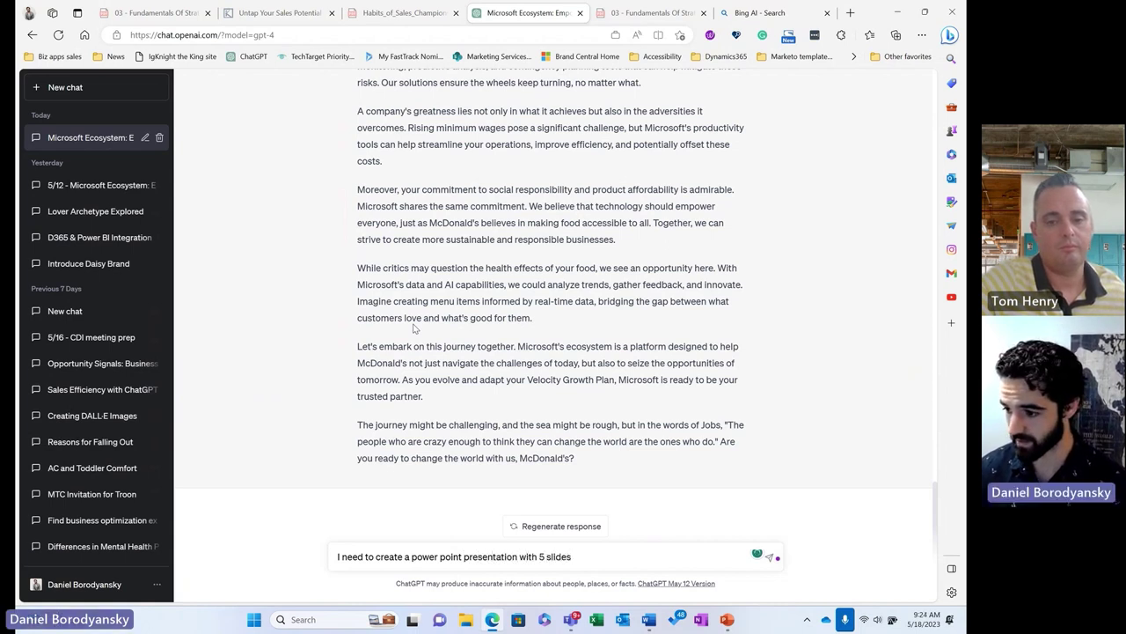
text(5 slides)
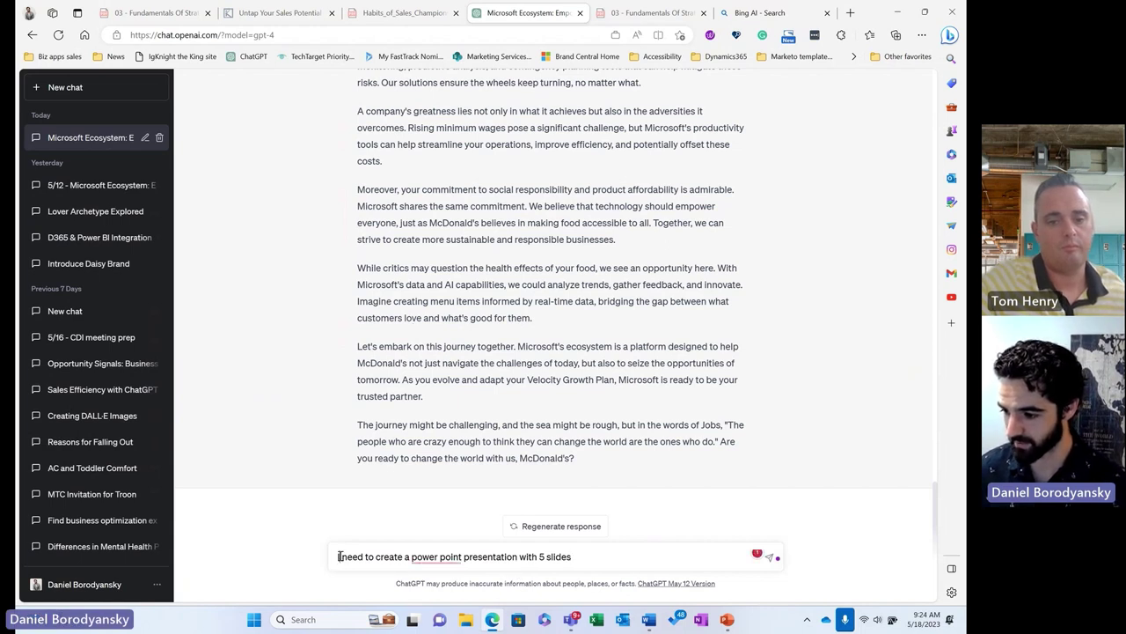
text(based on t)
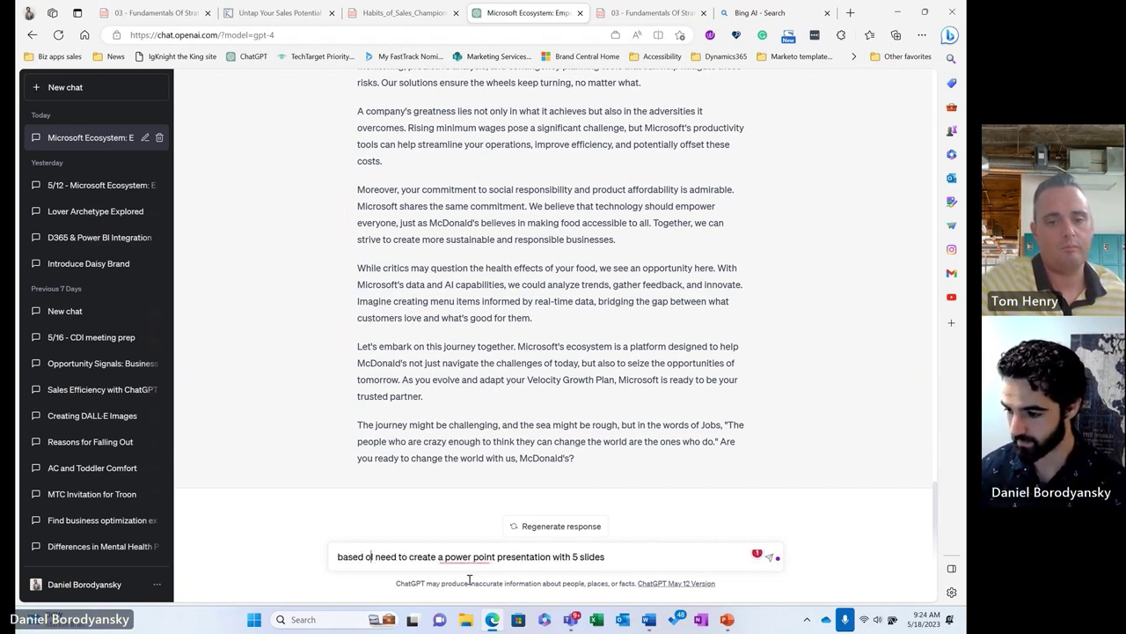
text(his talk track)
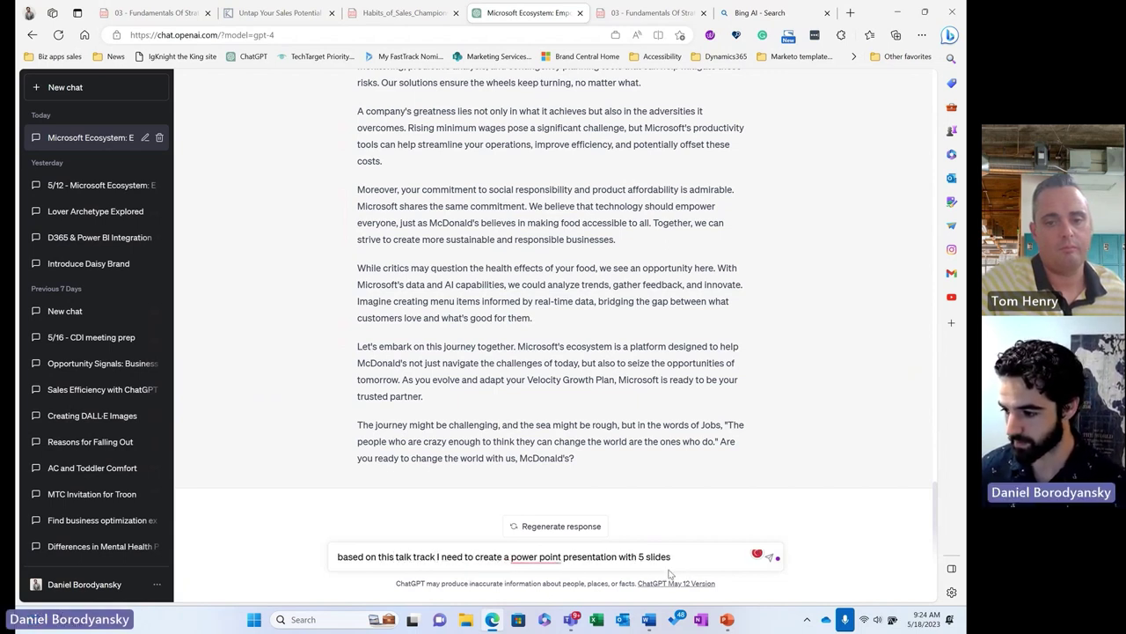
Step: Set the requested slide count to 3, add "Give me the titles and body text in a bulleted format", and send the prompt
drag(668, 556, 636, 556)
text(8 slide)
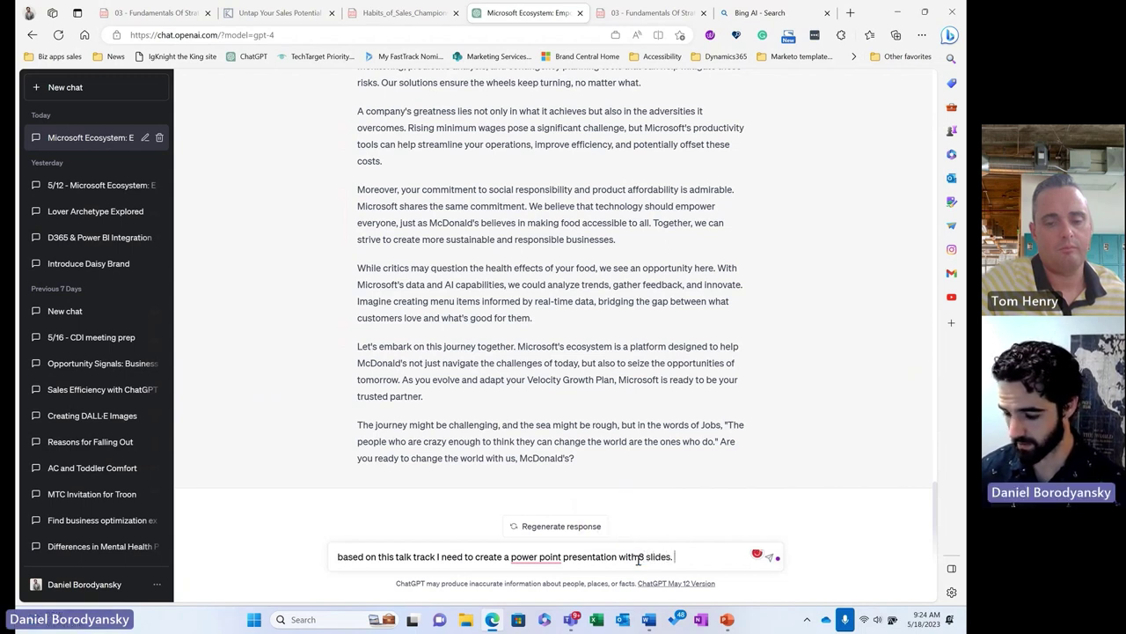
text(s. Give me the)
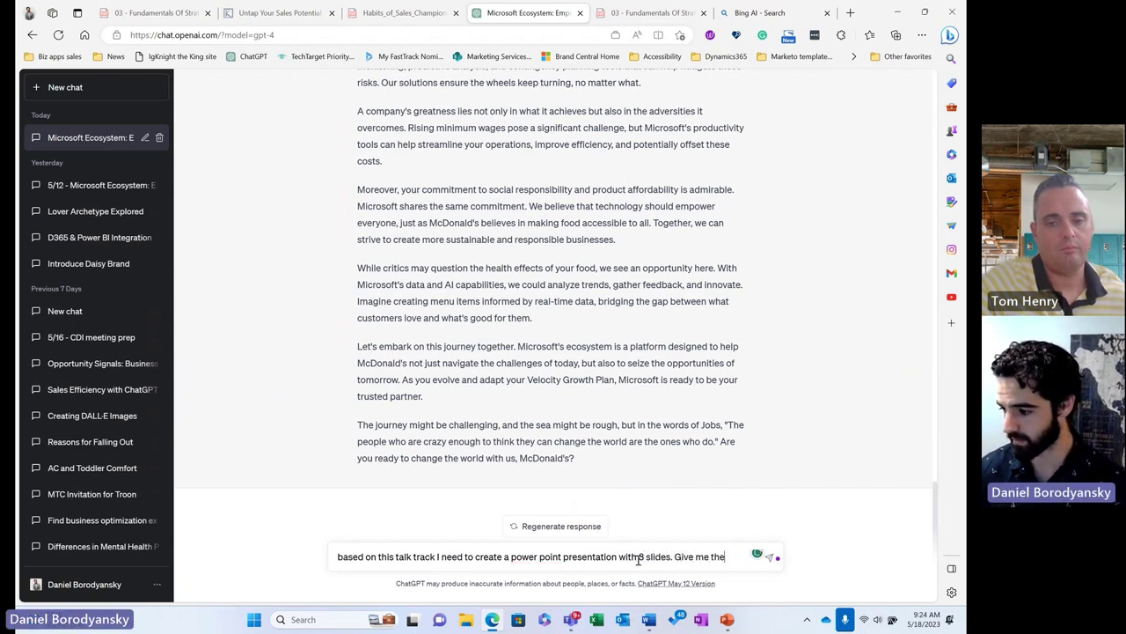
text( titles and)
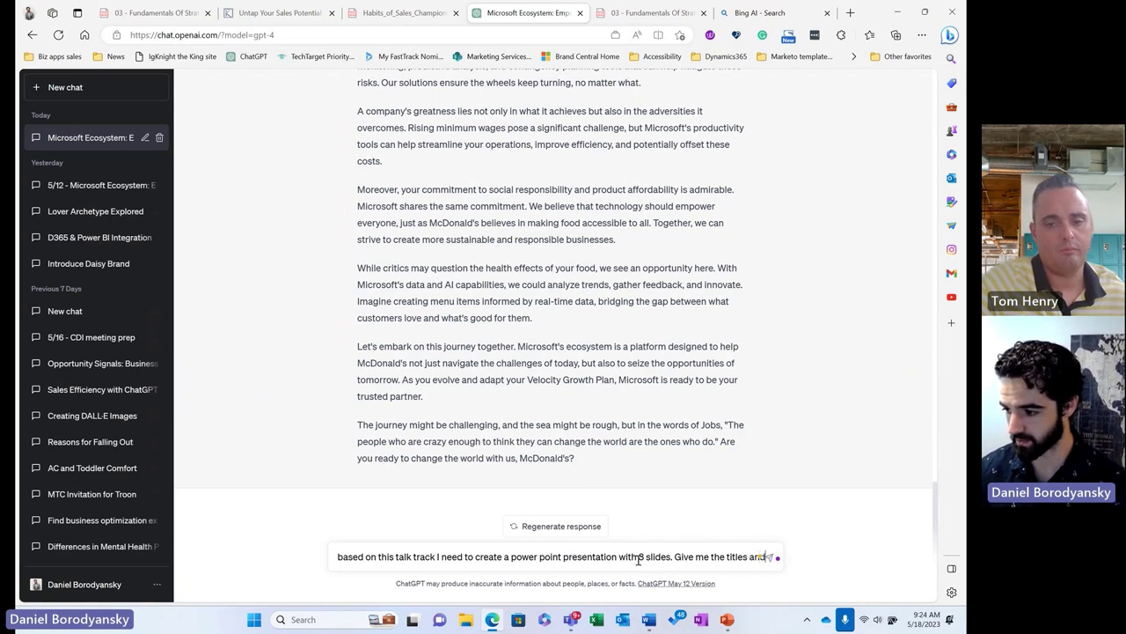
text( bo)
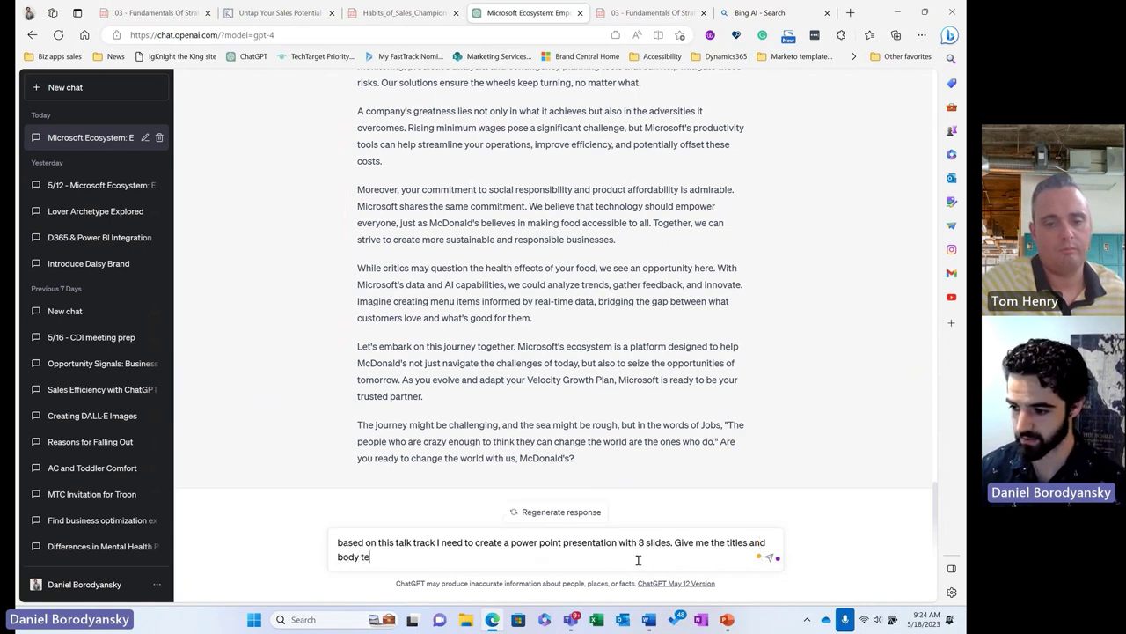
text(dy text in a bullete)
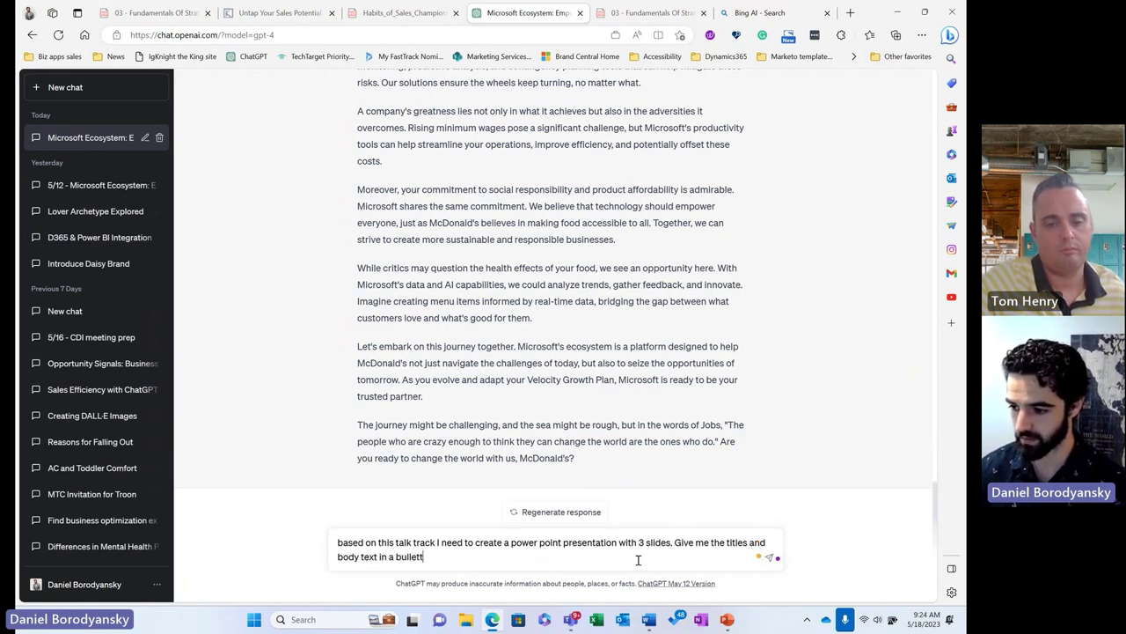
text(d format)
key(Return)
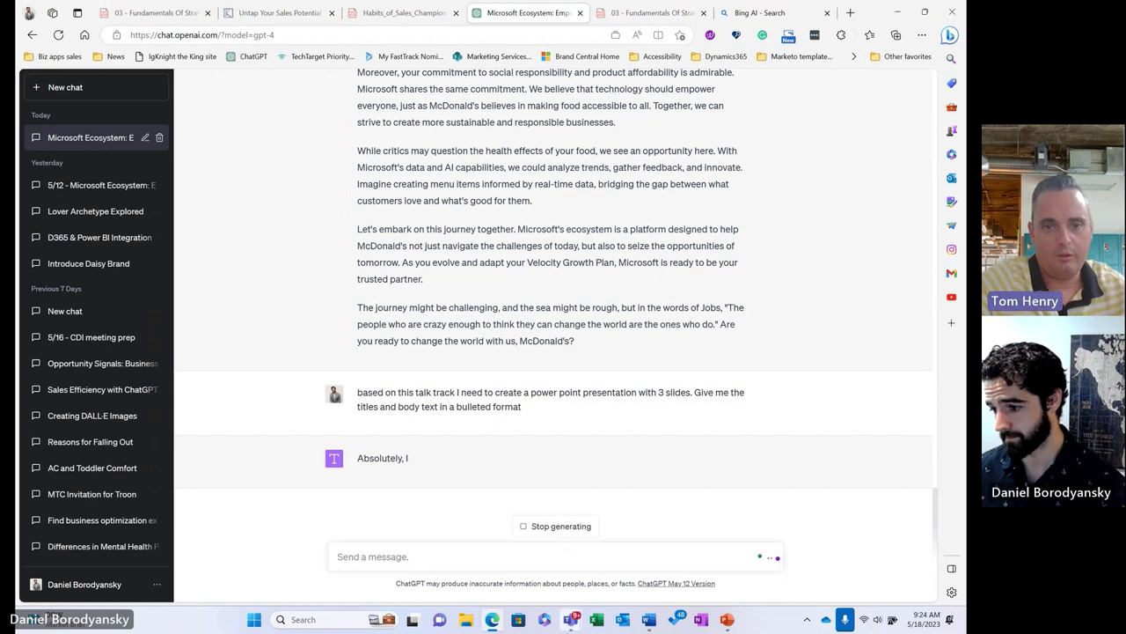
Step: Review the slide titles and bulleted body text in the generated presentation outline
mouse_move(571, 620)
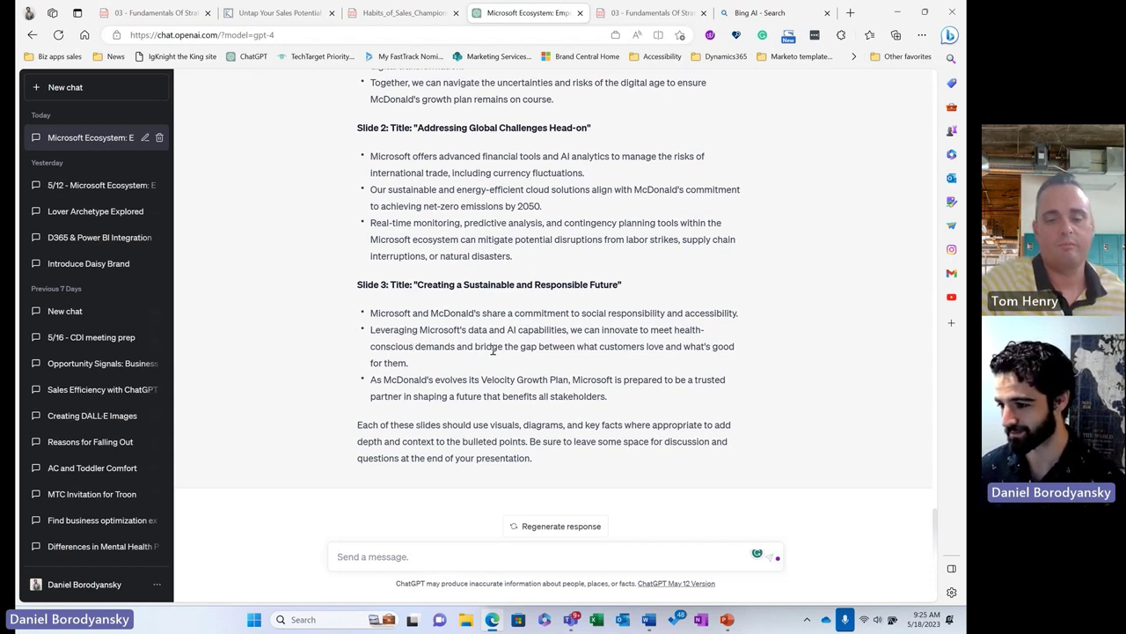
scroll(717, 374, up, 3)
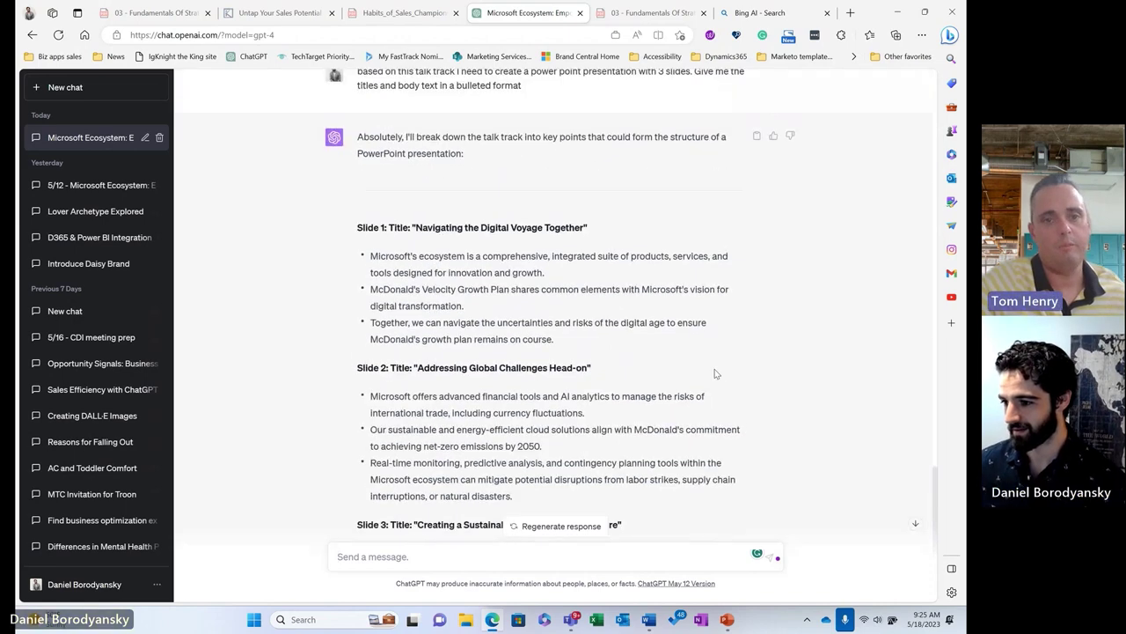
scroll(716, 374, down, 2)
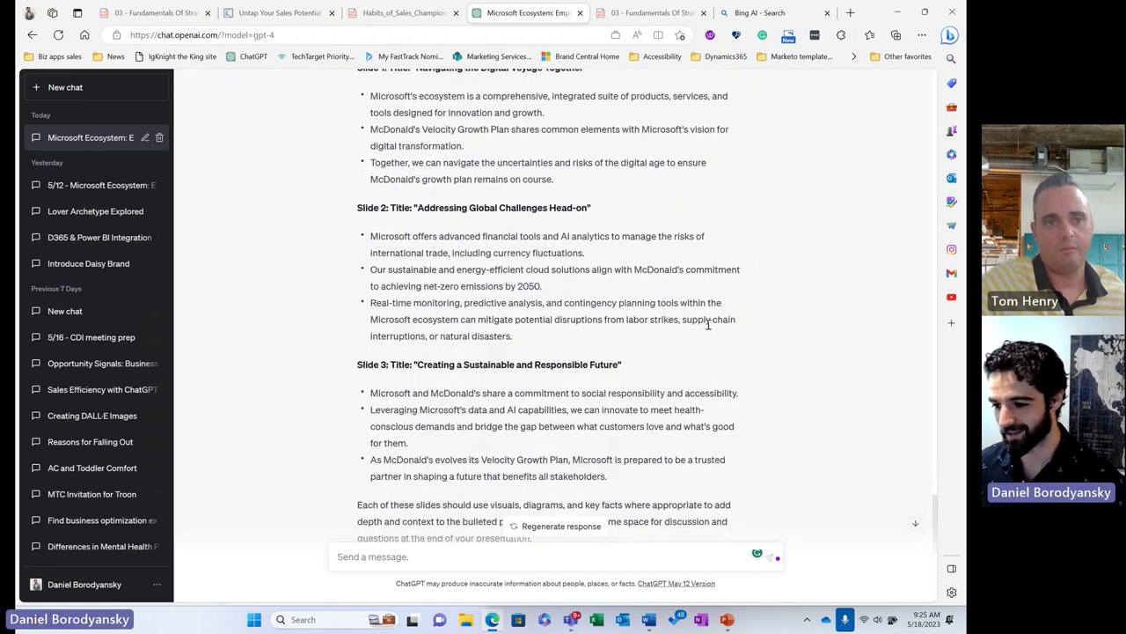